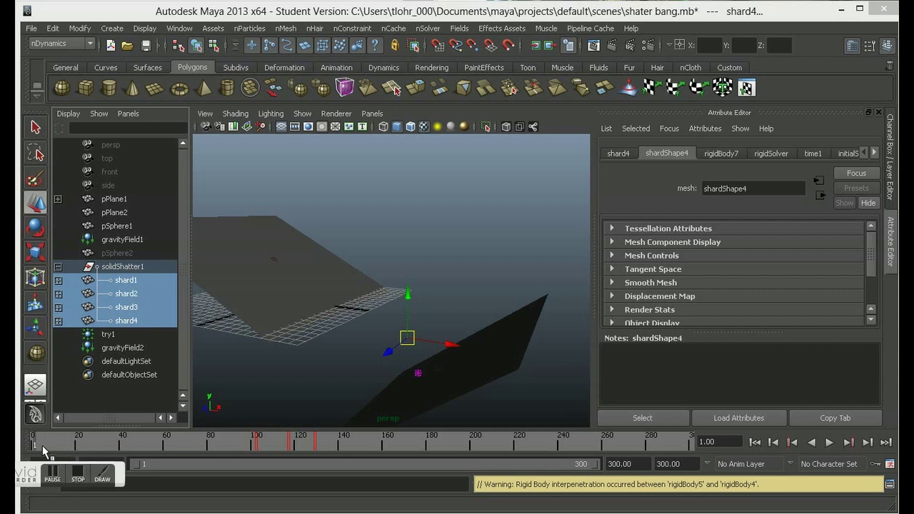
# Play the shatter simulation from the start and stop it at frame 106, just after the ball breaks
pyautogui.hotkey('alt', 'v')
pyautogui.moveTo(49, 446)
pyautogui.mouseDown()
pyautogui.moveTo(203, 460)
pyautogui.moveTo(367, 456)
pyautogui.moveTo(28, 444)
pyautogui.moveTo(381, 440)
pyautogui.moveTo(27, 444)
pyautogui.moveTo(365, 448)
pyautogui.moveTo(258, 445)
pyautogui.mouseUp()
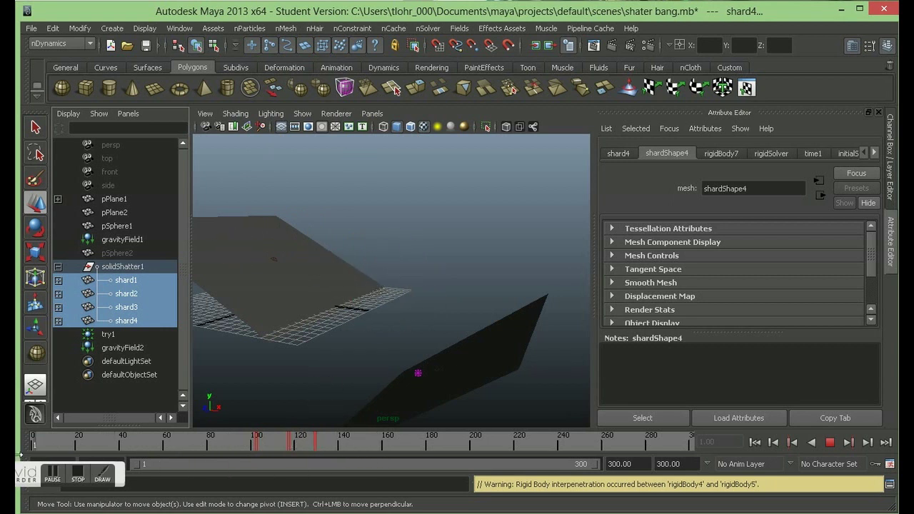
pyautogui.hotkey('alt', 'shift', 'v')
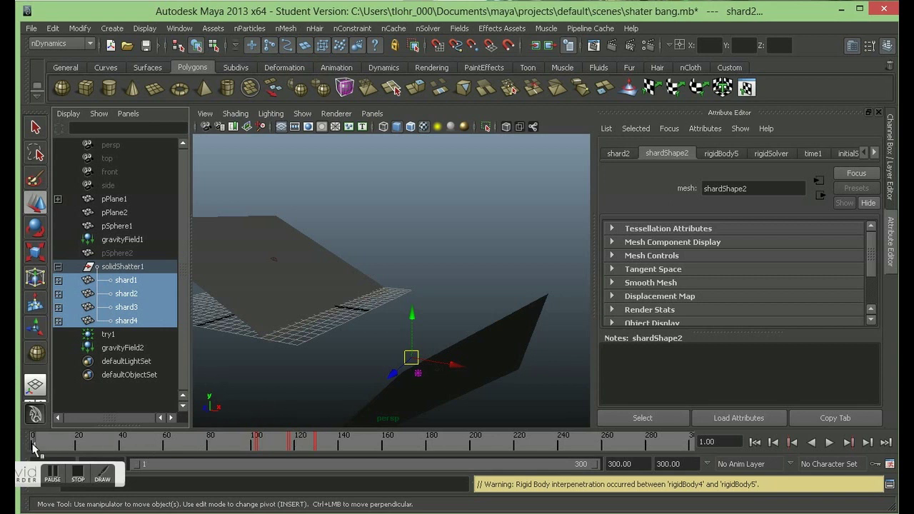
pyautogui.hotkey('alt', 'v')
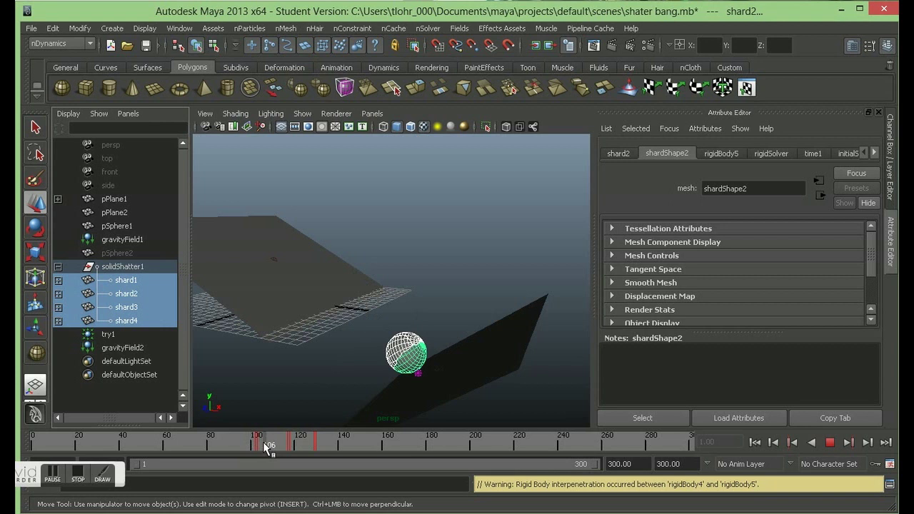
pyautogui.hotkey('alt', 'v')
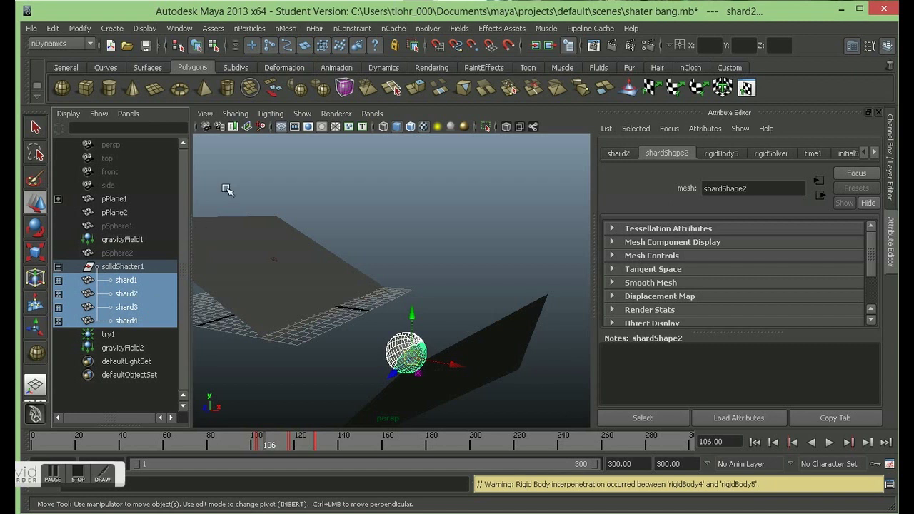
pyautogui.click(84, 45)
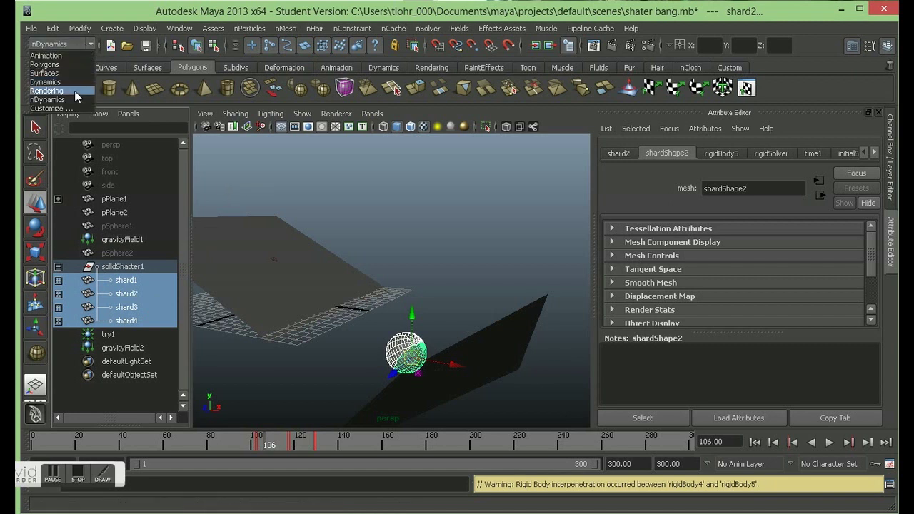
pyautogui.click(74, 100)
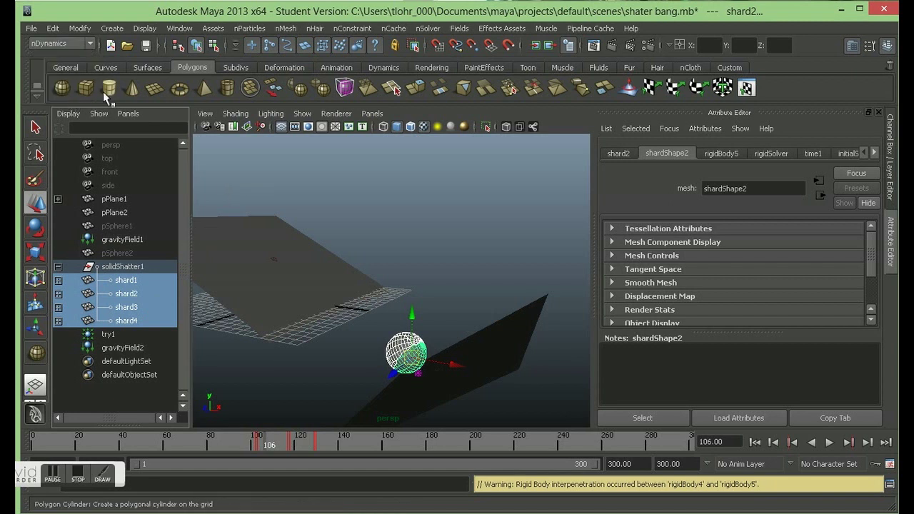
pyautogui.click(249, 28)
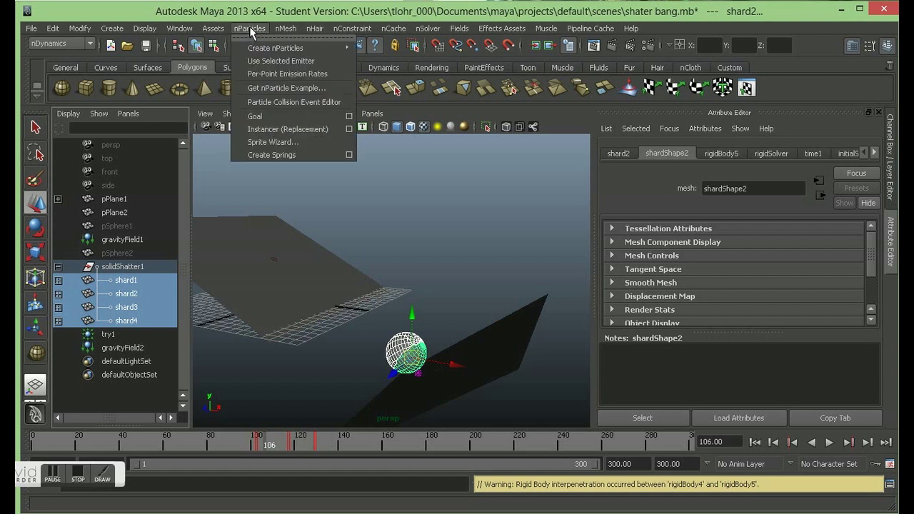
pyautogui.moveTo(246, 50)
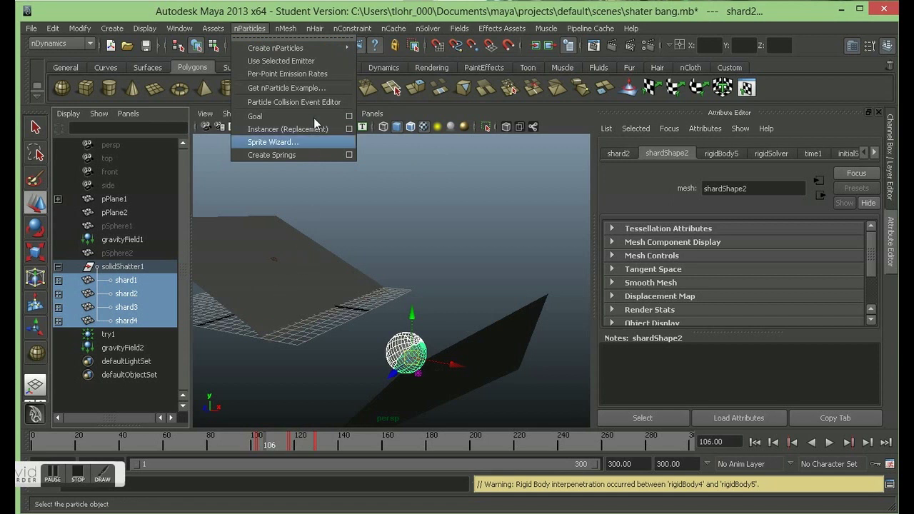
pyautogui.moveTo(331, 53)
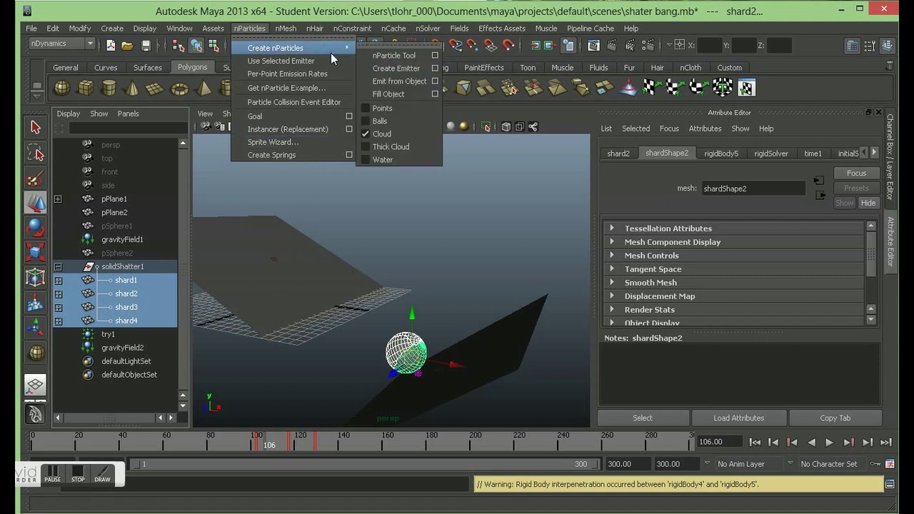
pyautogui.click(434, 69)
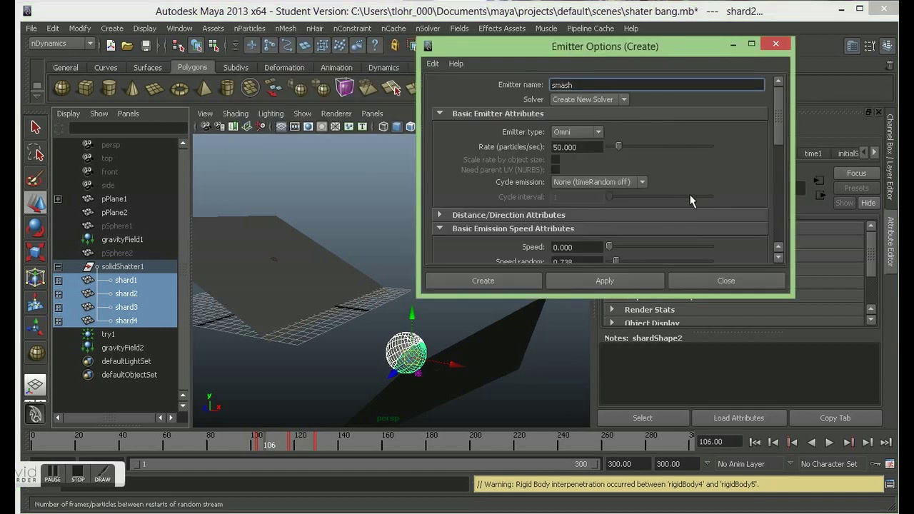
pyautogui.scroll(-5, 685, 200)
pyautogui.scroll(3, 685, 199)
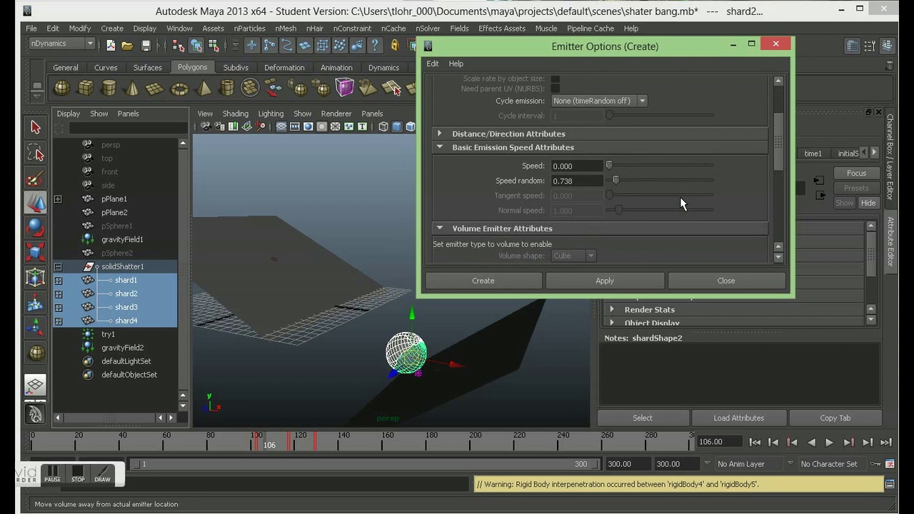
pyautogui.click(775, 44)
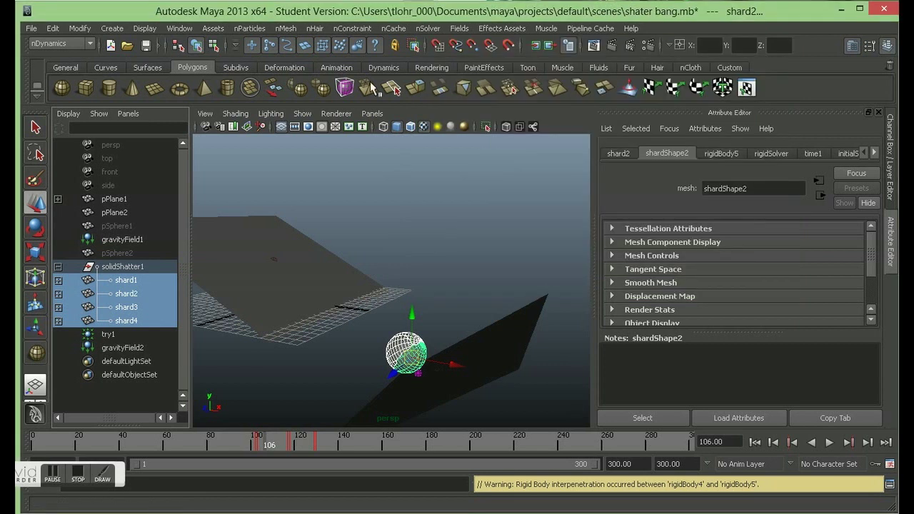
# Open the Emit from Object options for the four selected shards and keep the emitter type at Omni
pyautogui.click(249, 28)
pyautogui.moveTo(289, 48)
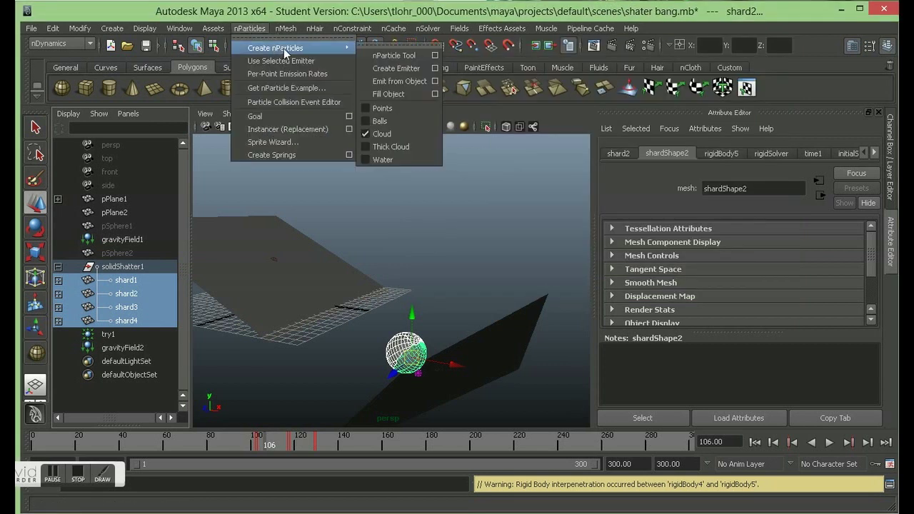
pyautogui.click(435, 82)
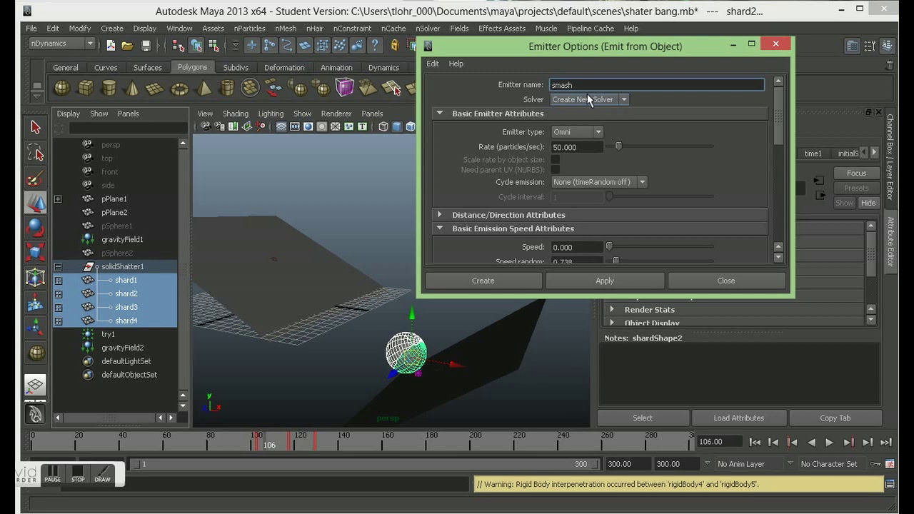
pyautogui.click(597, 131)
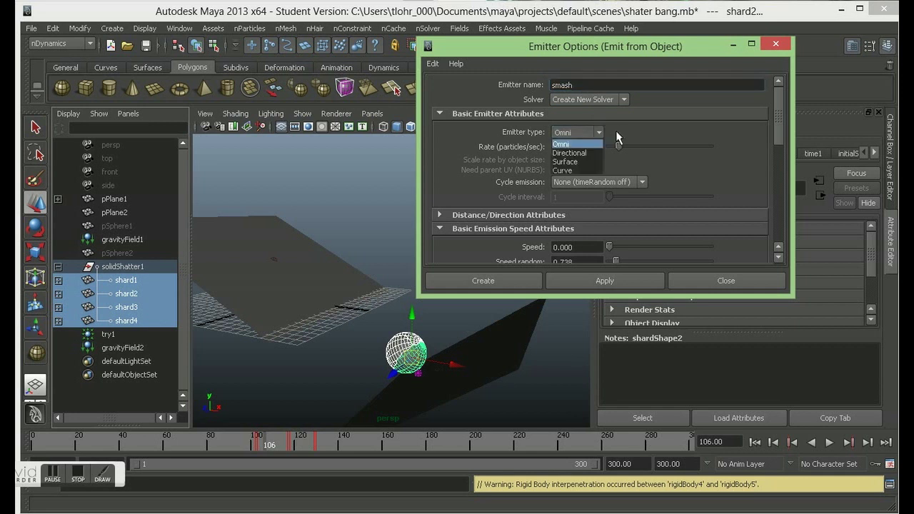
pyautogui.click(617, 130)
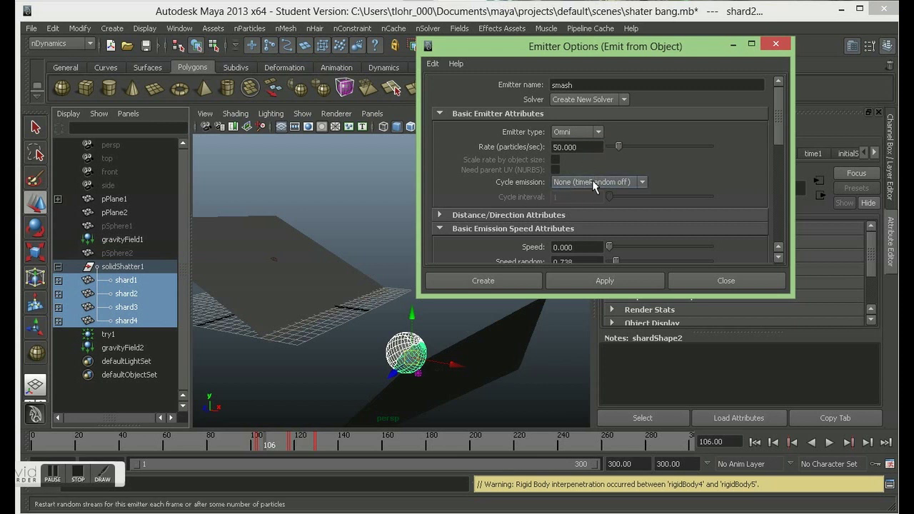
# Set the emitter's max distance to 1.342 and its speed random to 0, with cycle emission left at None
pyautogui.scroll(-3, 552, 172)
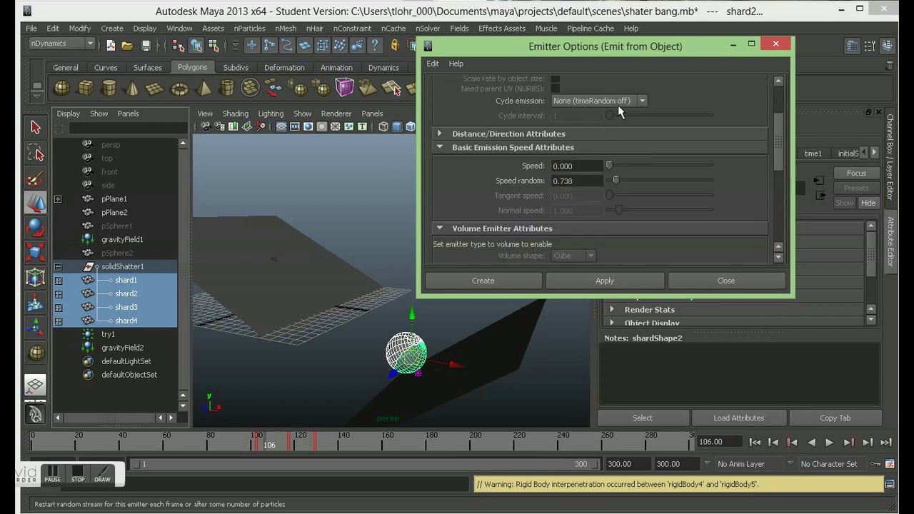
pyautogui.click(618, 101)
pyautogui.click(582, 113)
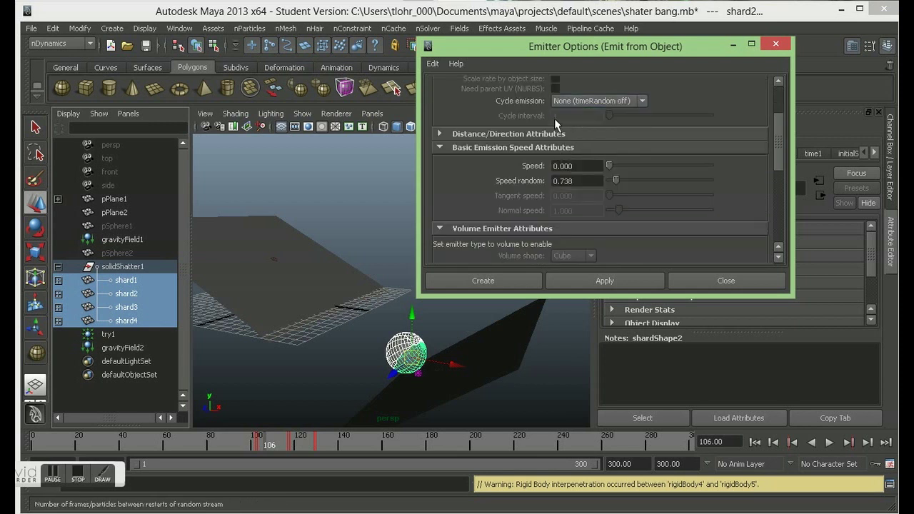
pyautogui.click(441, 134)
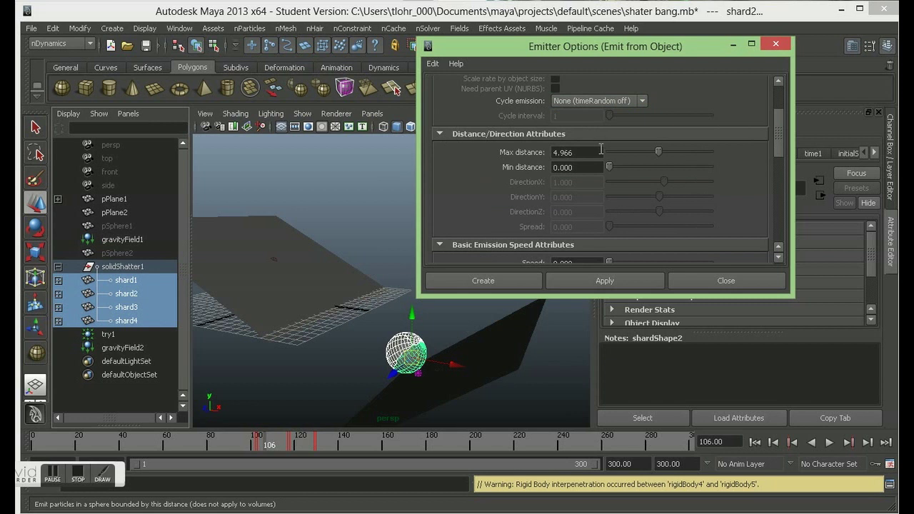
pyautogui.moveTo(653, 152); pyautogui.dragTo(621, 153)
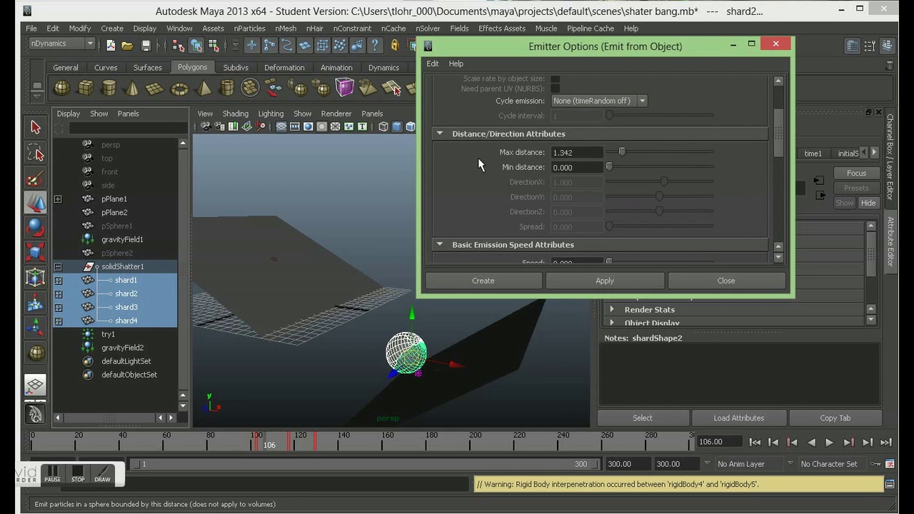
pyautogui.click(440, 133)
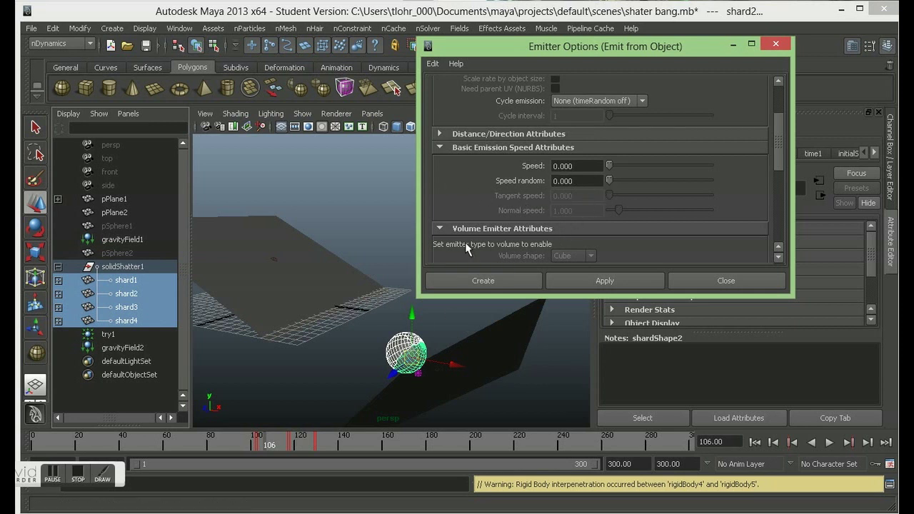
# Create the smash emitters on the four selected shards with the configured options
pyautogui.scroll(-8, 456, 208)
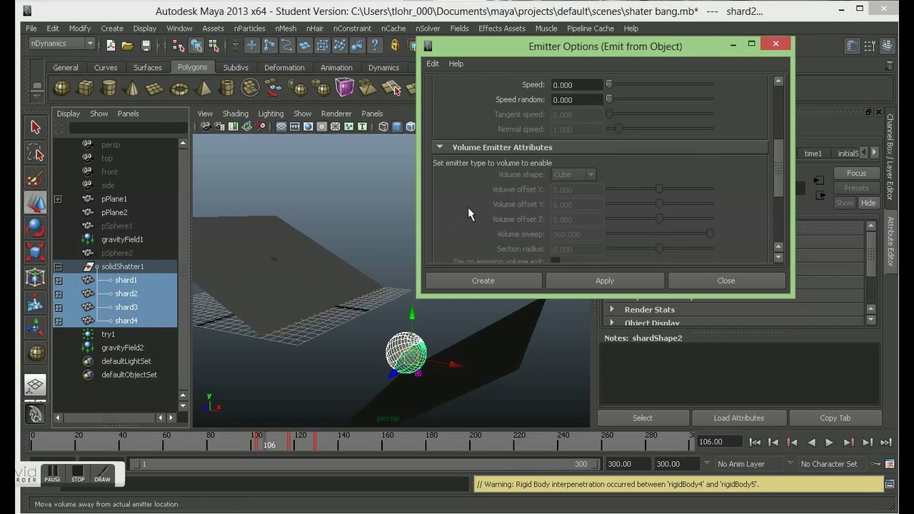
pyautogui.scroll(-1, 526, 134)
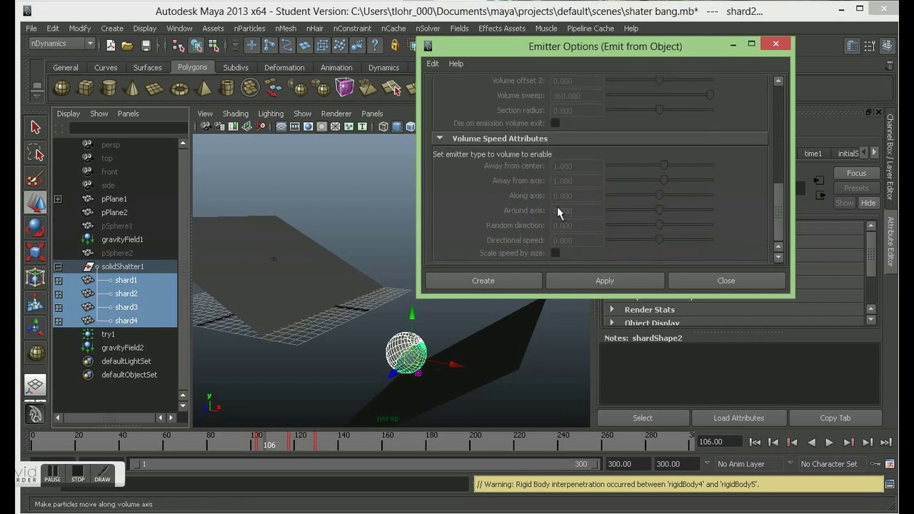
pyautogui.click(494, 282)
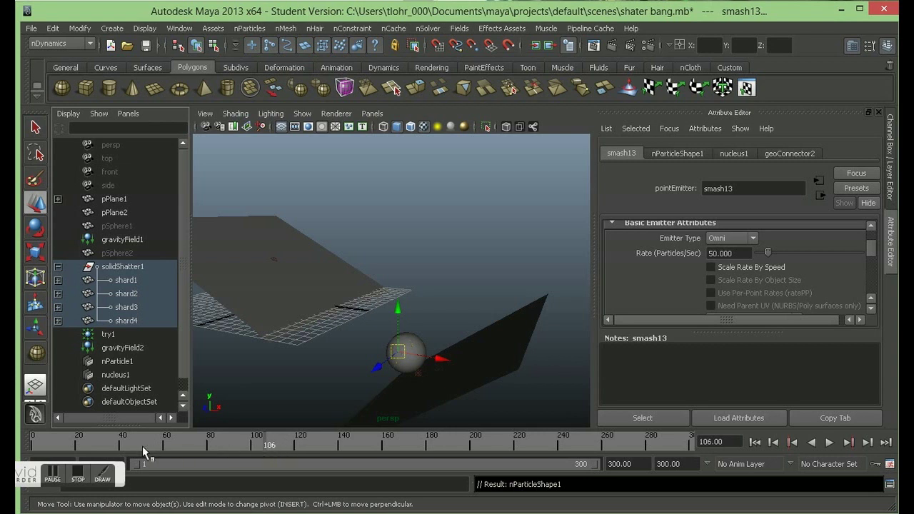
# Replay the simulation from the start through frame 106 to check when the shards emit particles
pyautogui.click(32, 444)
pyautogui.hotkey('alt', 'v')
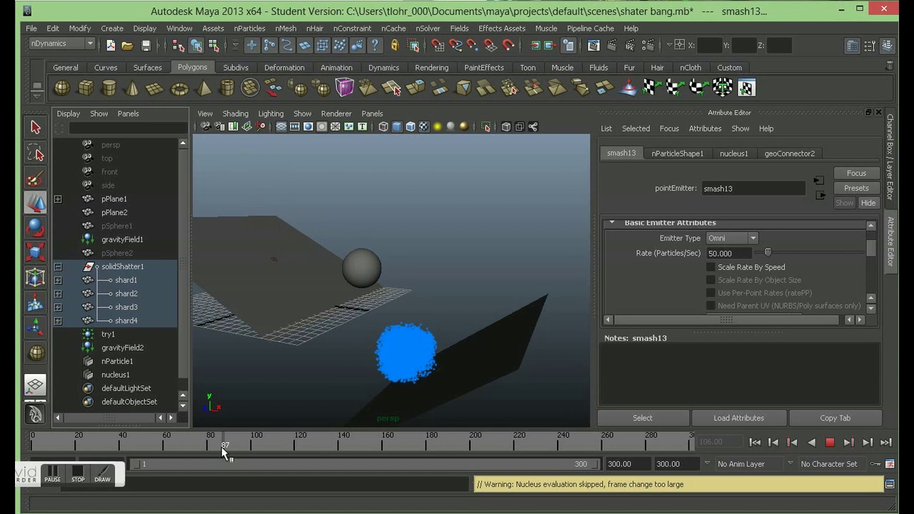
pyautogui.moveTo(223, 448); pyautogui.dragTo(263, 447)
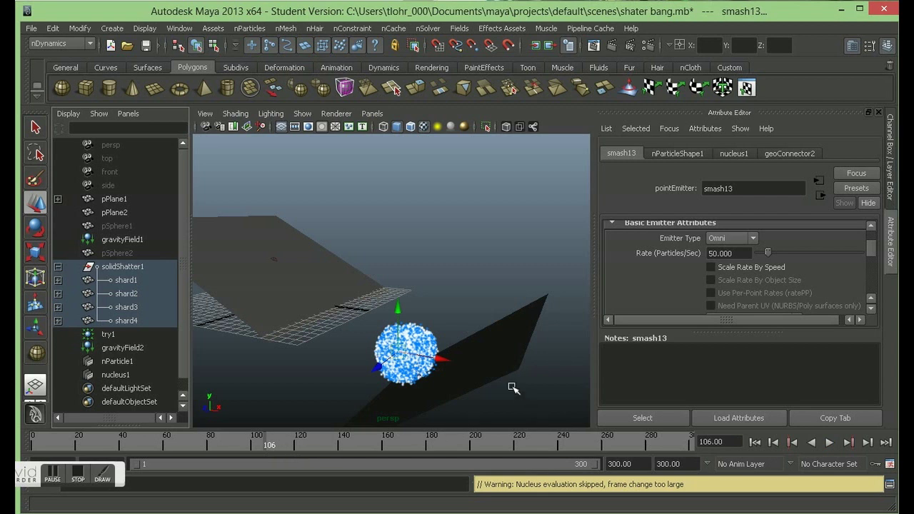
# Examine the smash emitter's channels and the timing channels of nParticleShape1, including its start frame
pyautogui.click(890, 164)
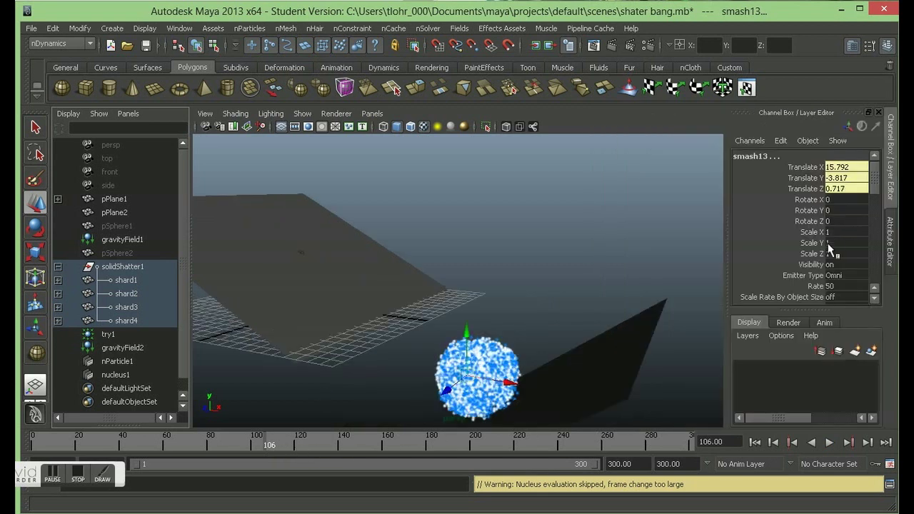
pyautogui.scroll(-3, 827, 275)
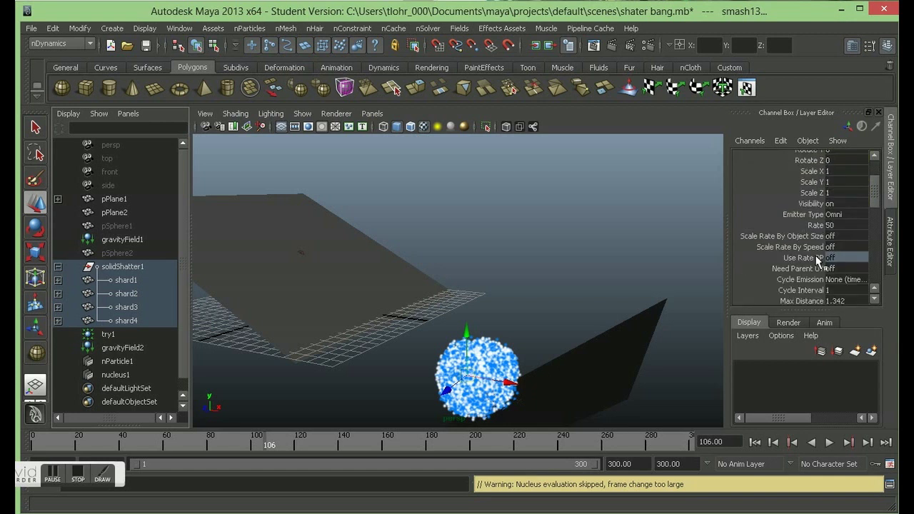
pyautogui.scroll(3, 824, 257)
pyautogui.scroll(-3, 827, 236)
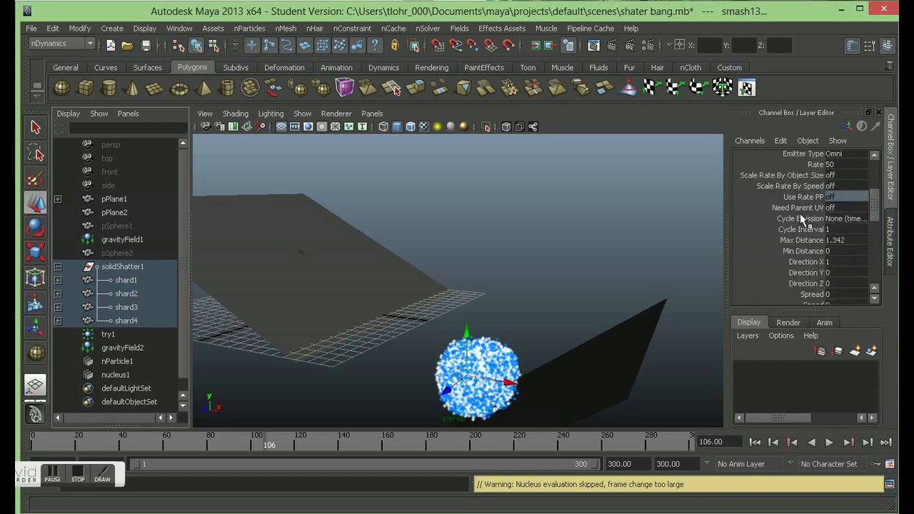
pyautogui.scroll(-2, 798, 213)
pyautogui.scroll(-5, 801, 204)
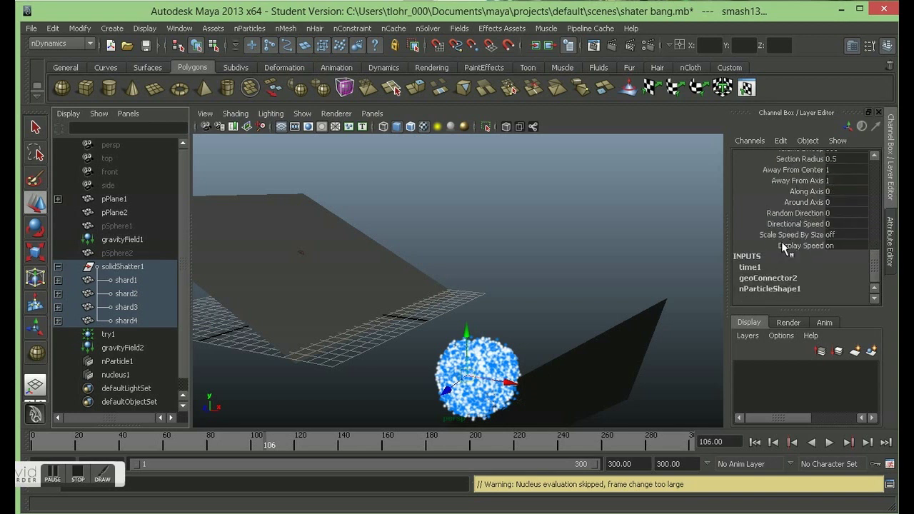
pyautogui.click(769, 288)
pyautogui.scroll(-5, 804, 248)
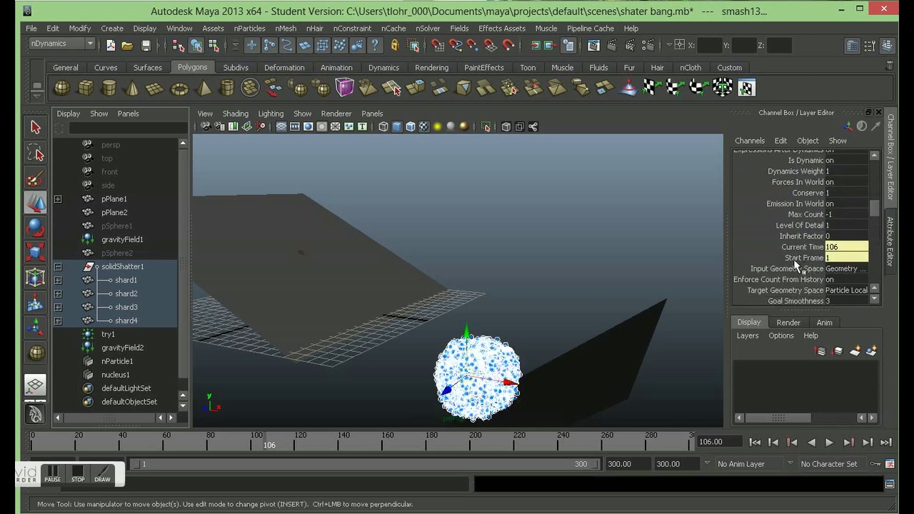
pyautogui.scroll(3, 801, 258)
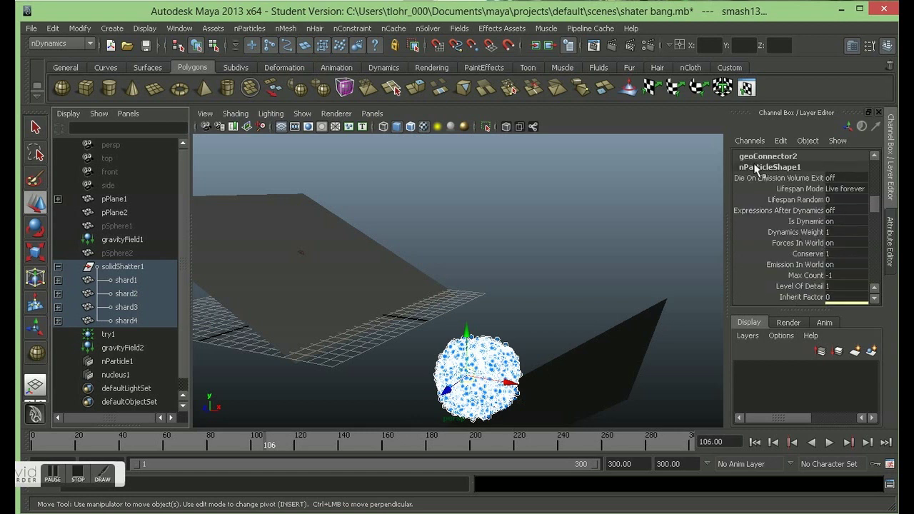
pyautogui.scroll(-3, 805, 234)
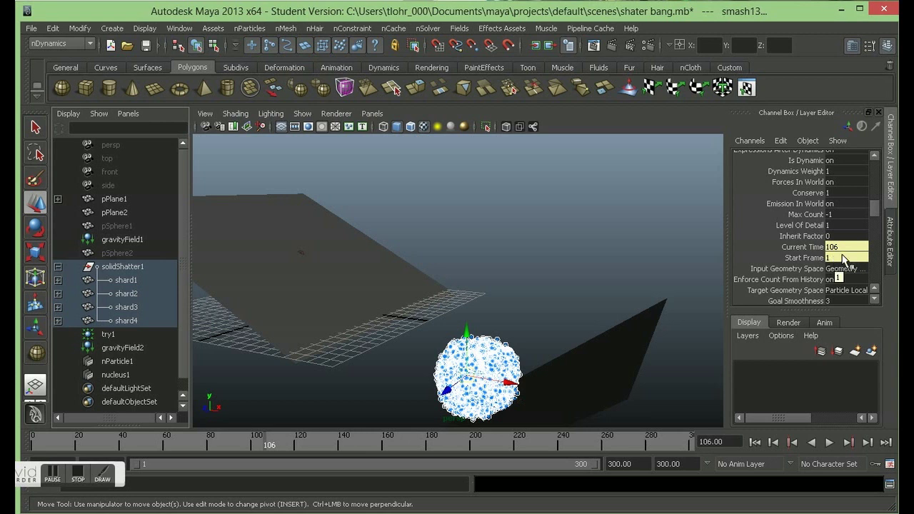
# Examine the nucleus1 solver's transform, gravity and wind, ground plane, solver and time attributes
pyautogui.click(892, 237)
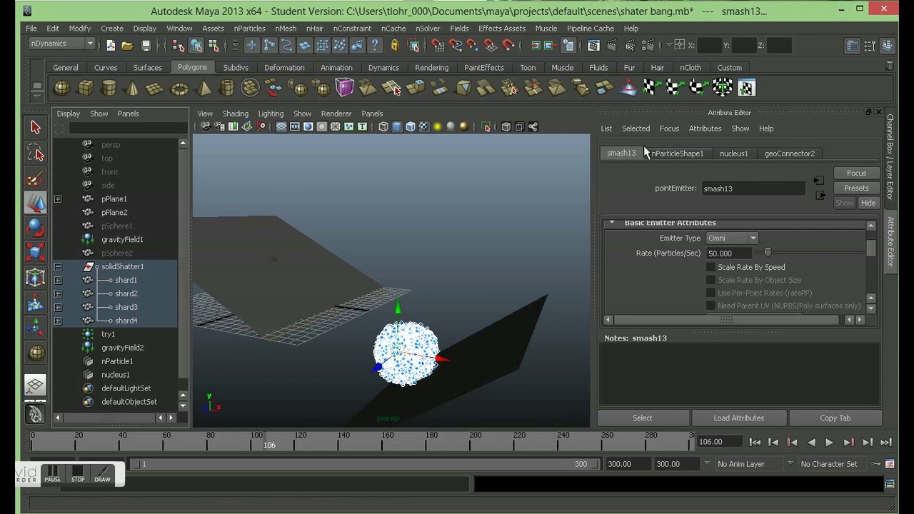
pyautogui.click(730, 152)
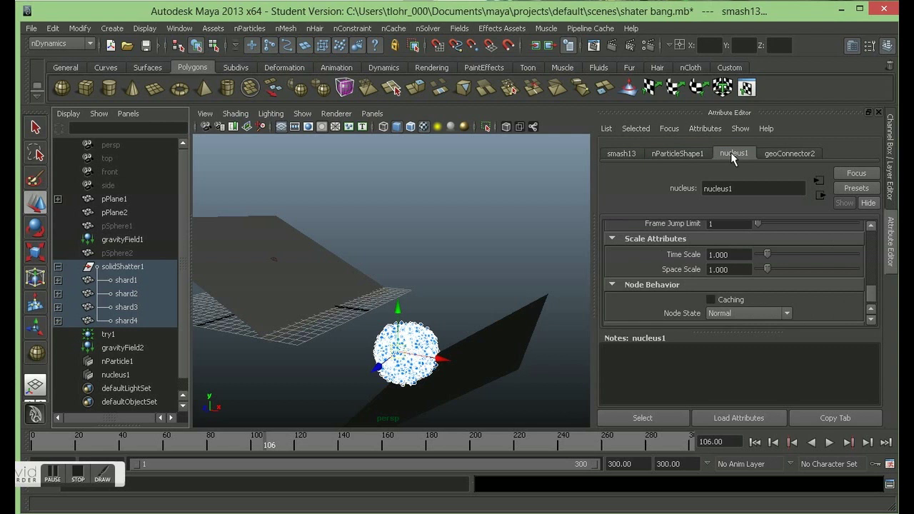
pyautogui.scroll(10, 745, 260)
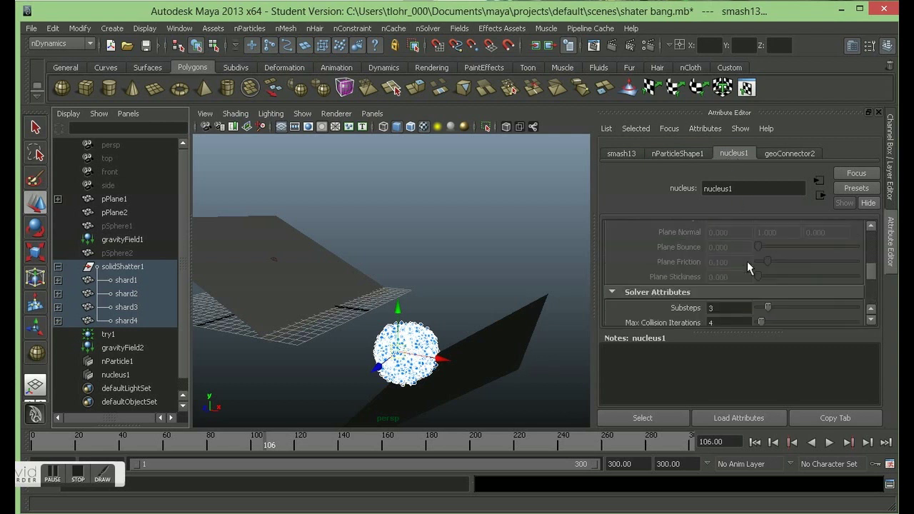
pyautogui.scroll(4, 745, 263)
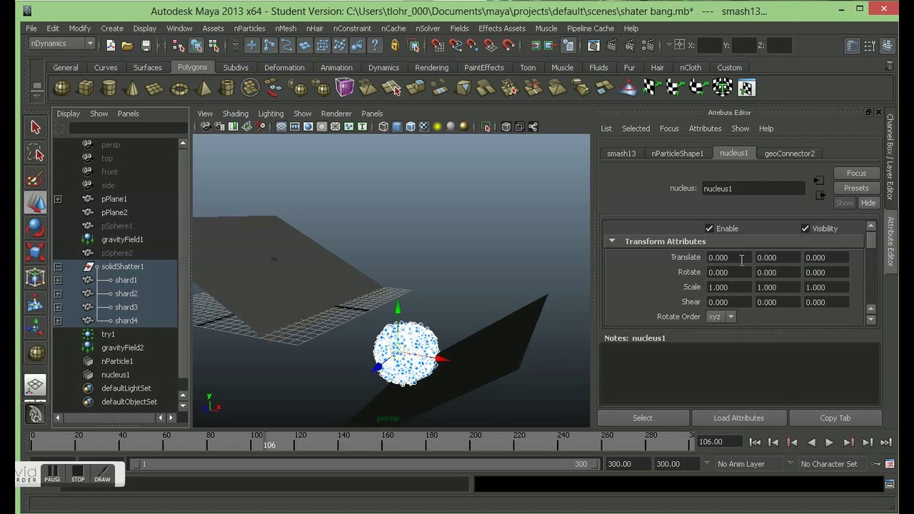
pyautogui.scroll(-3, 746, 261)
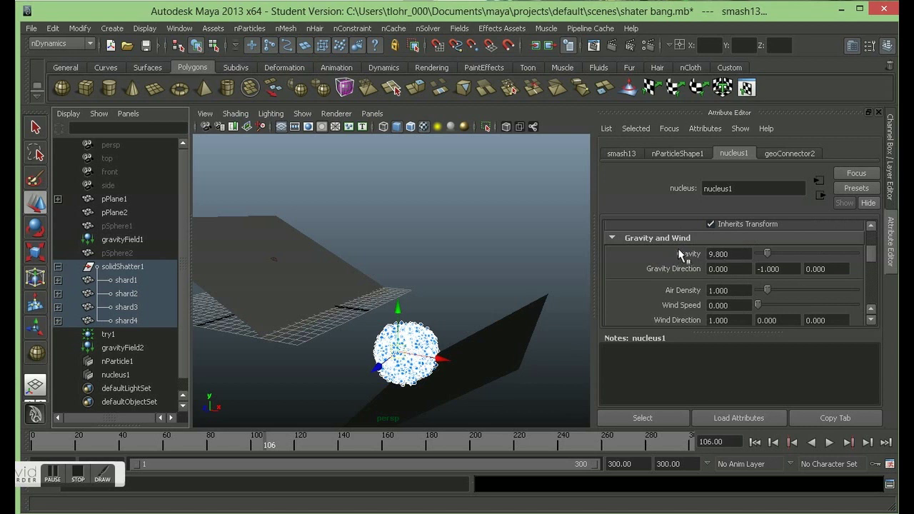
pyautogui.scroll(-2, 686, 275)
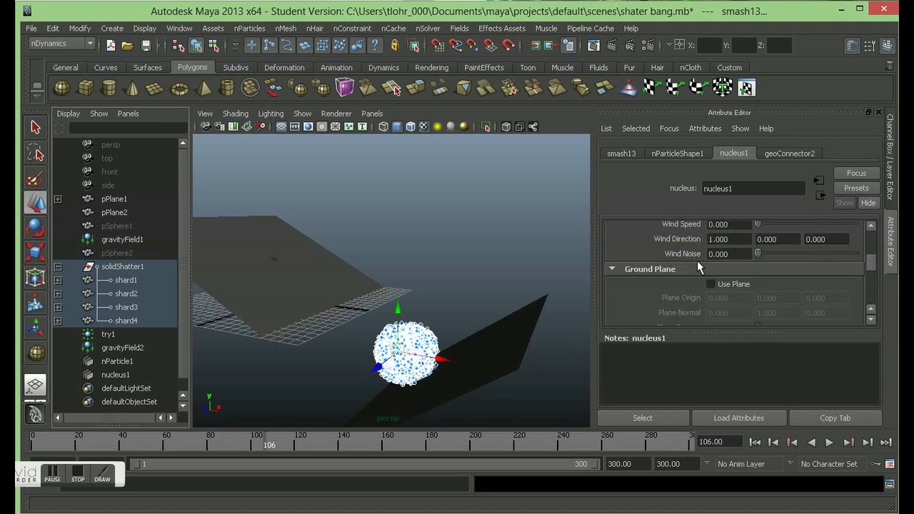
pyautogui.scroll(2, 697, 261)
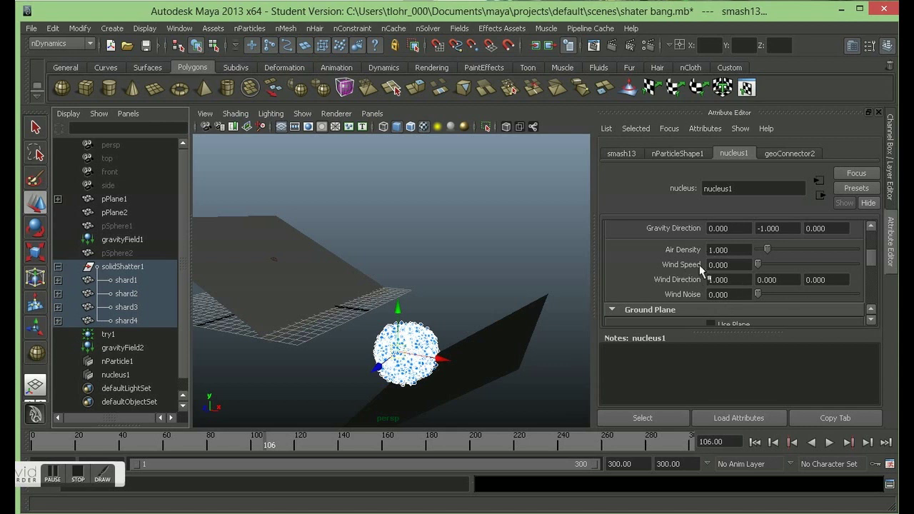
pyautogui.scroll(-3, 696, 277)
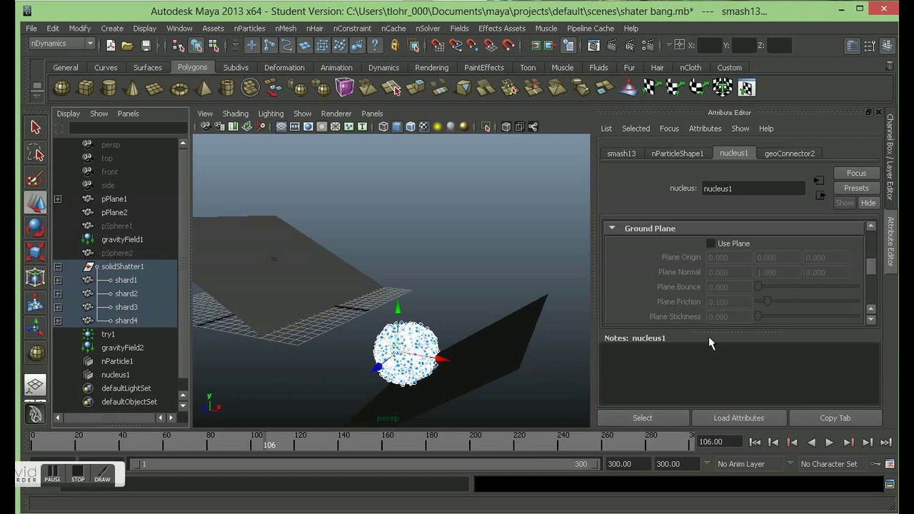
pyautogui.scroll(-2, 721, 282)
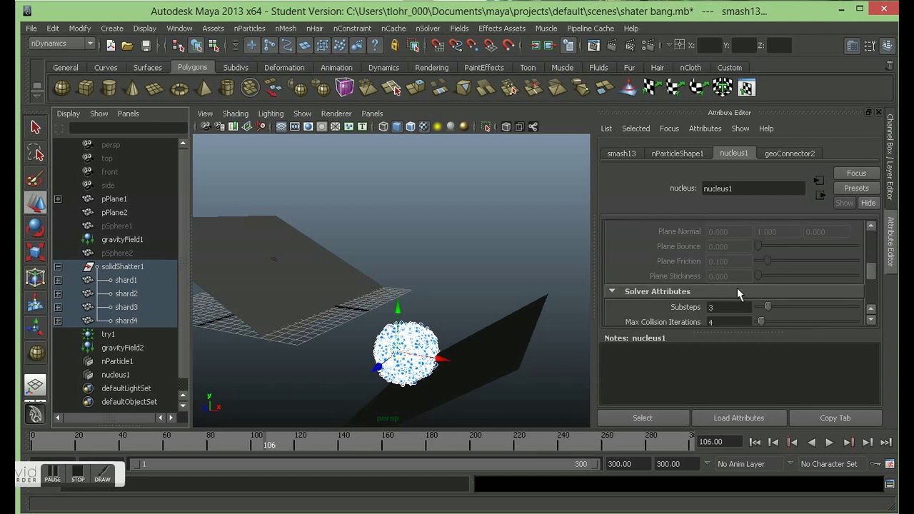
pyautogui.scroll(-1, 737, 288)
pyautogui.scroll(-1, 735, 288)
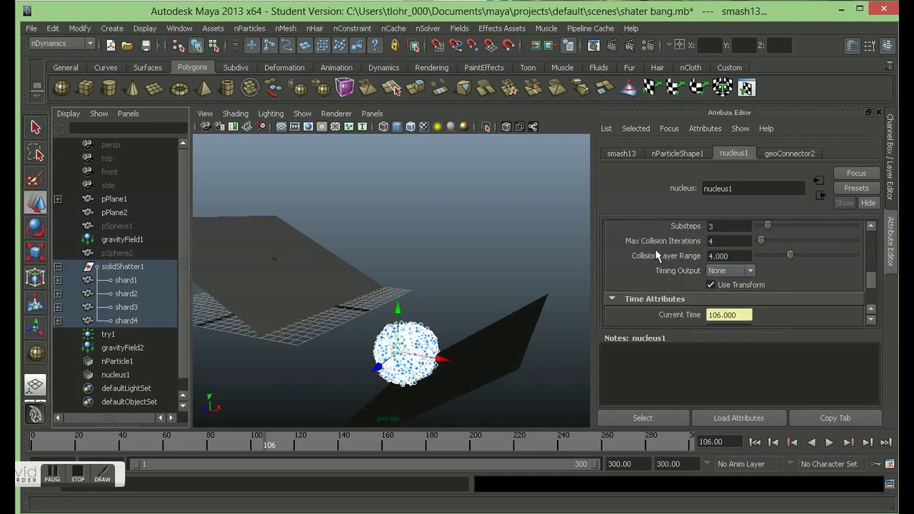
pyautogui.scroll(-2, 666, 277)
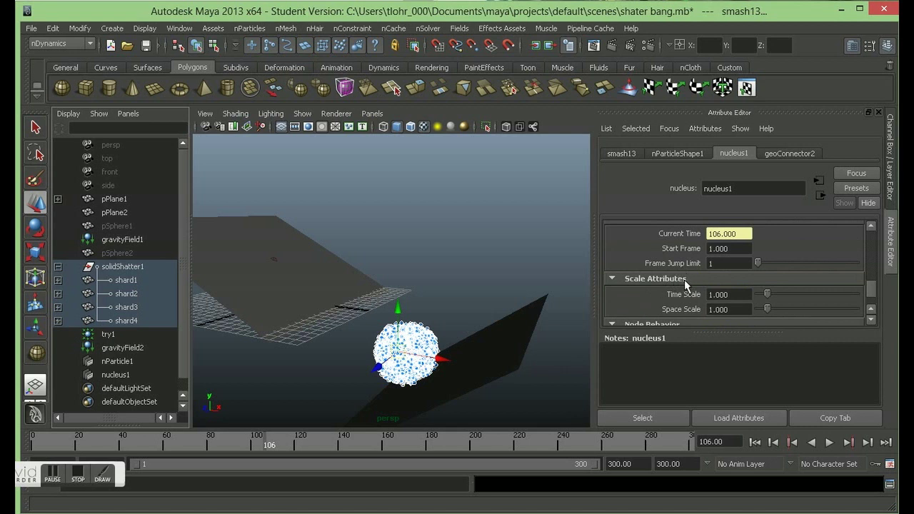
# Set the start frame in nucleus1's time attributes to 110
pyautogui.scroll(1, 682, 280)
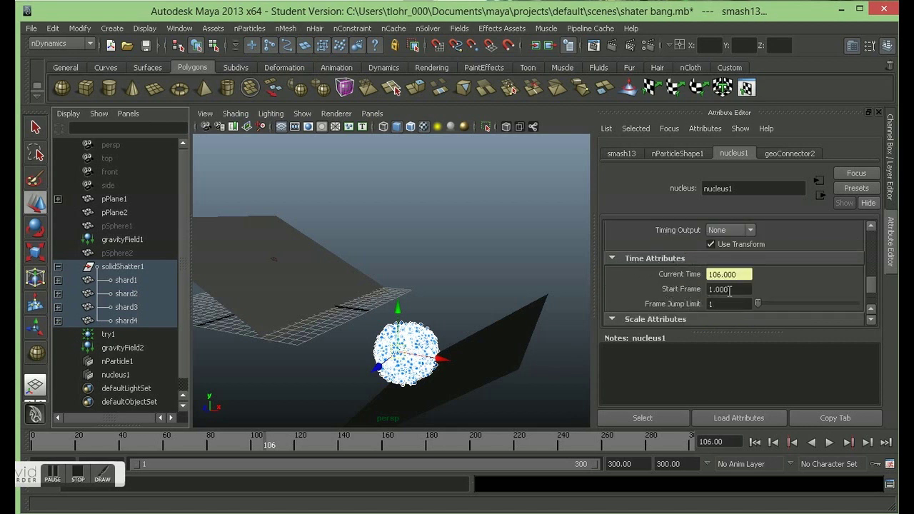
pyautogui.click(614, 260)
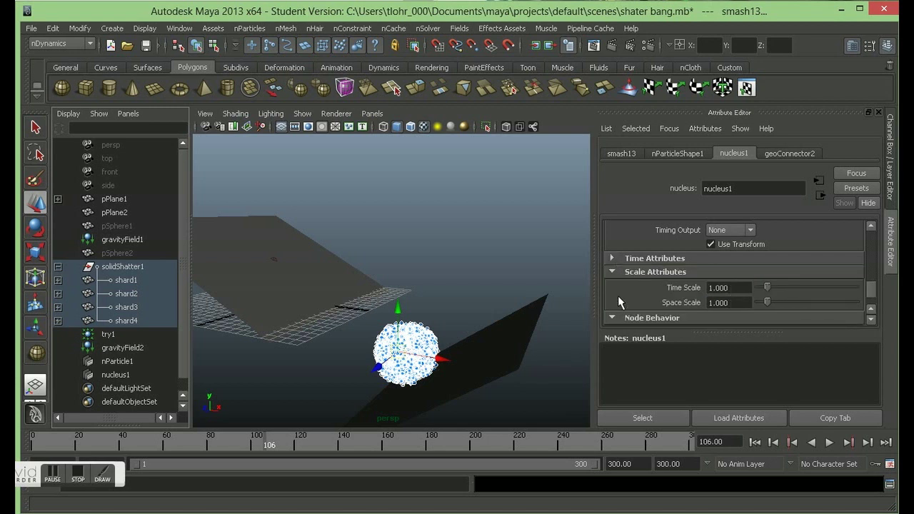
pyautogui.click(612, 259)
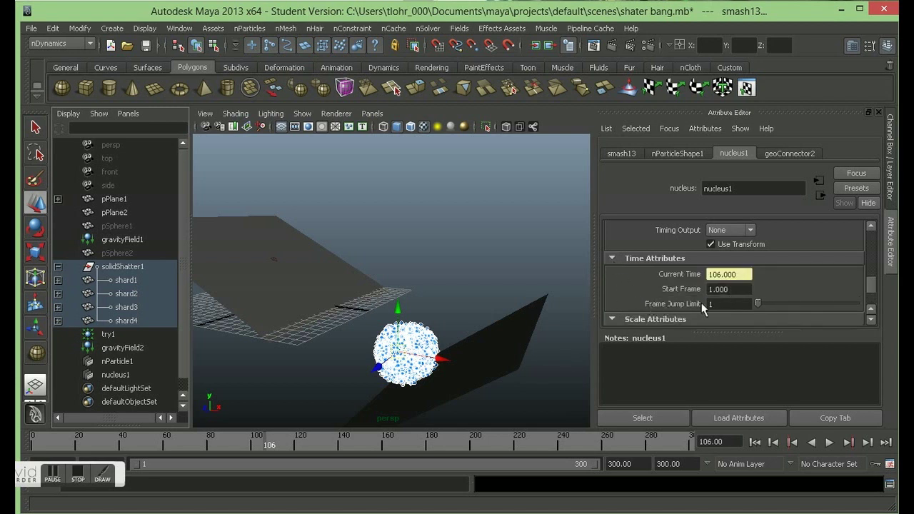
pyautogui.moveTo(731, 289); pyautogui.dragTo(666, 292)
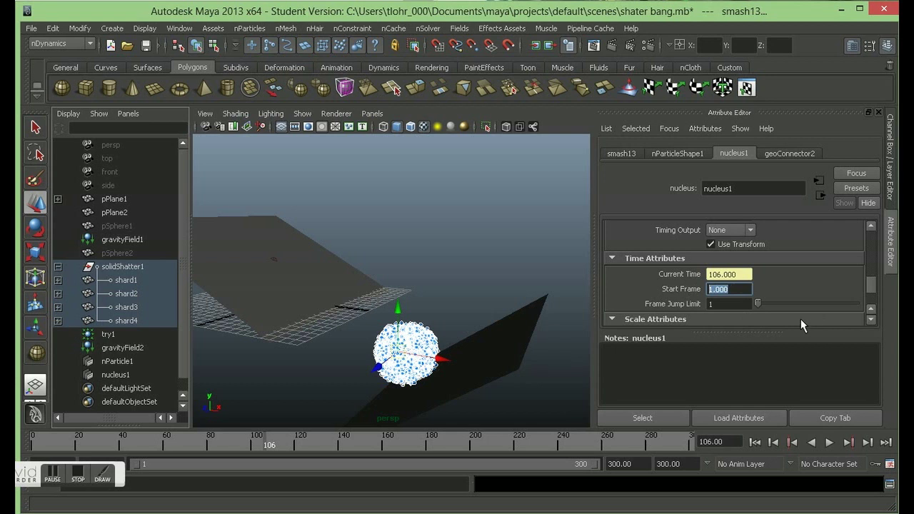
pyautogui.write('110')
pyautogui.press('Return')
# Replay the simulation from frame 1, stop at frame 118 and render that frame to check the particle emission
pyautogui.moveTo(213, 444); pyautogui.dragTo(55, 447)
pyautogui.hotkey('alt', 'v')
pyautogui.moveTo(176, 454); pyautogui.dragTo(20, 448)
pyautogui.click(406, 354)
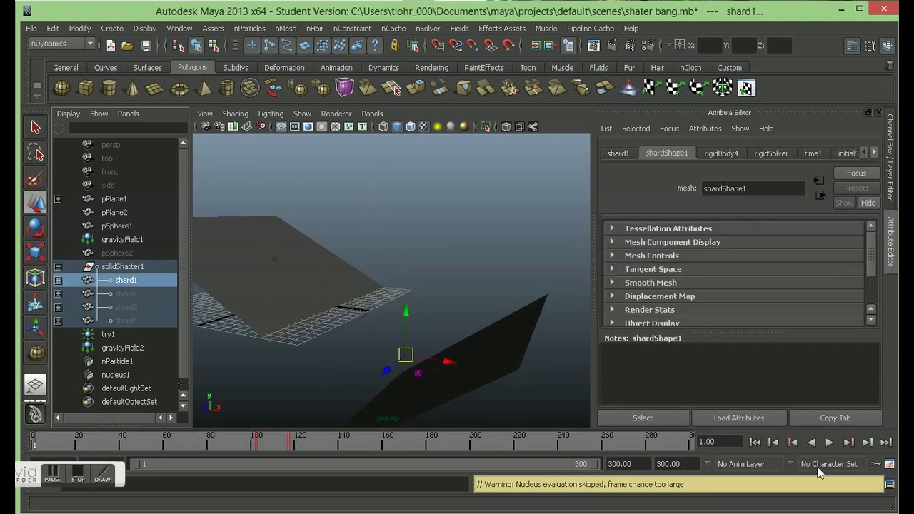
pyautogui.click(829, 442)
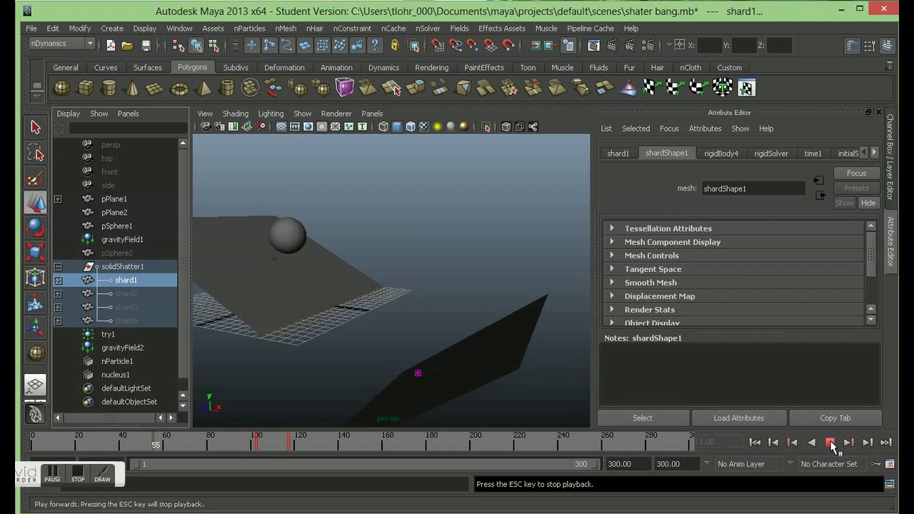
pyautogui.click(830, 443)
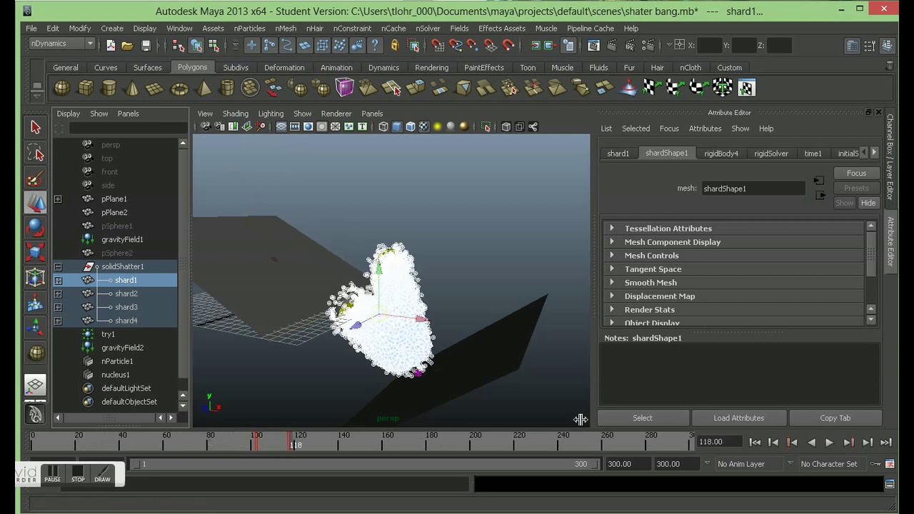
pyautogui.click(607, 47)
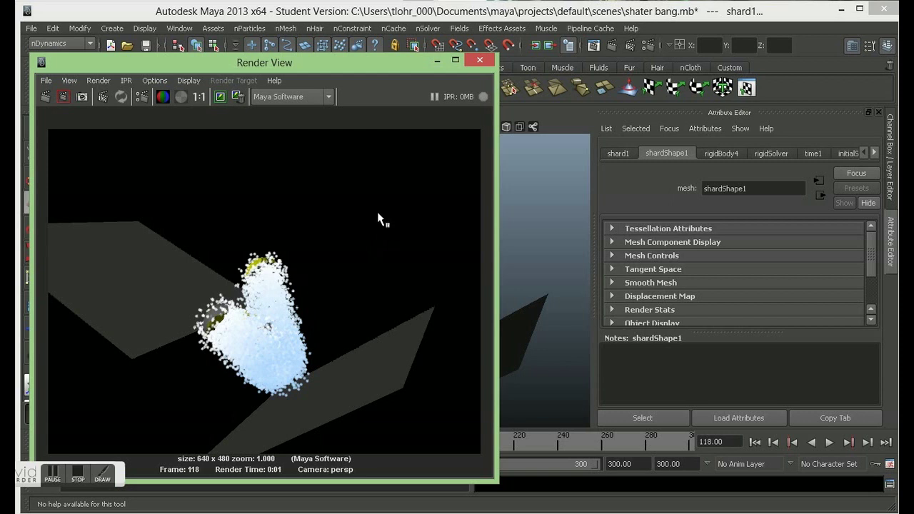
pyautogui.click(436, 61)
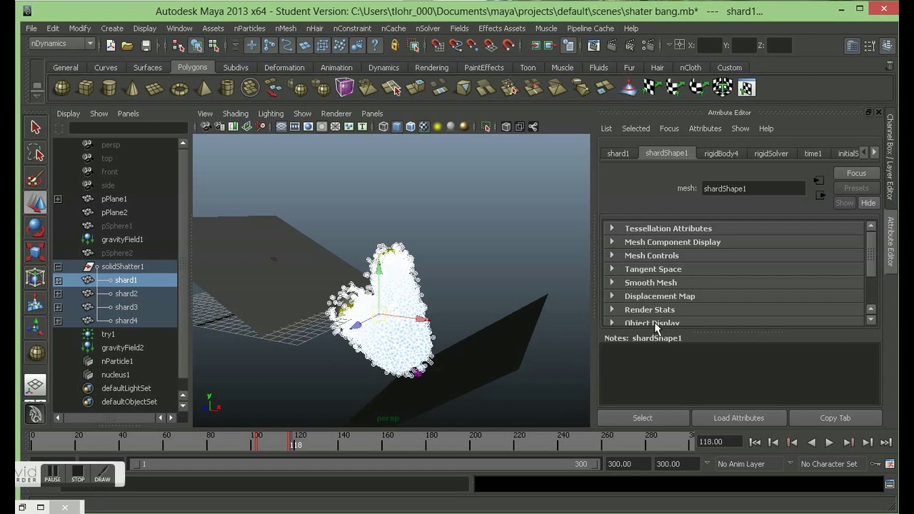
# Lower the emission rate of nParticle1's emitters smash10 through smash13, giving smash13 a rate of 9.868 particles per second
pyautogui.click(115, 360)
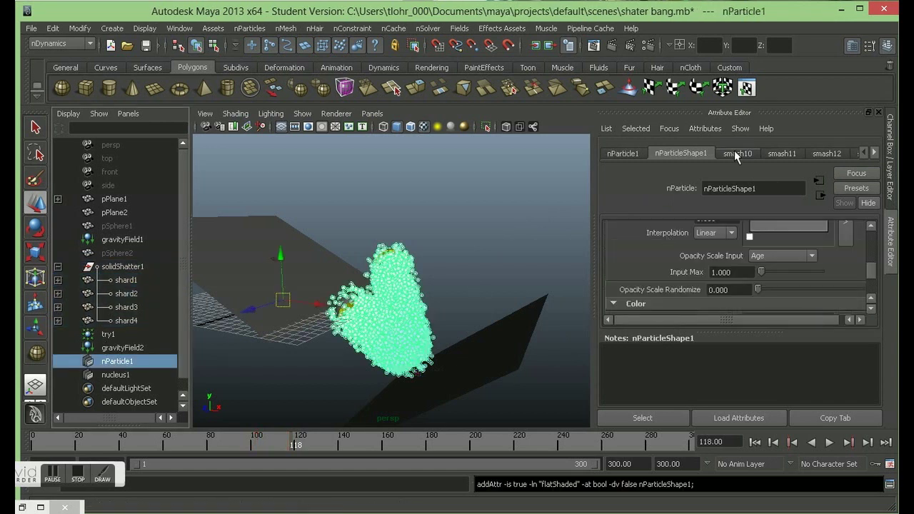
pyautogui.click(875, 152)
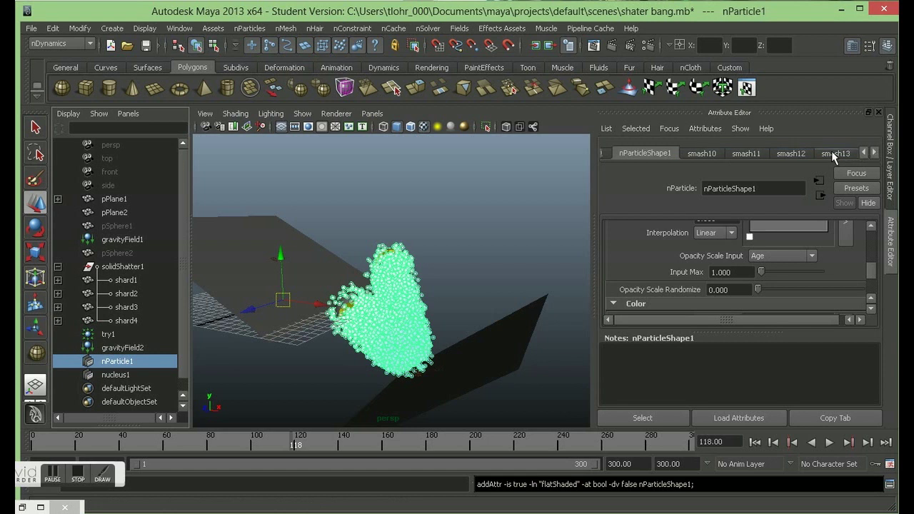
pyautogui.click(873, 153)
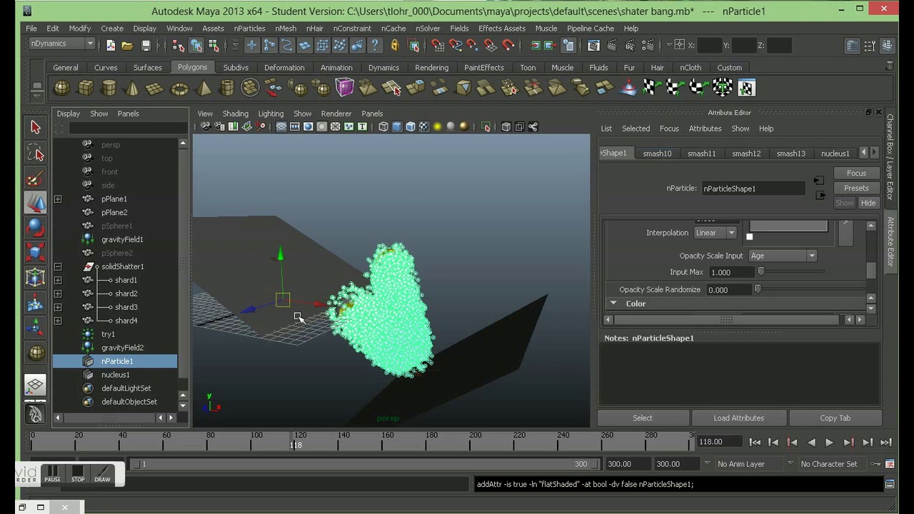
pyautogui.click(668, 157)
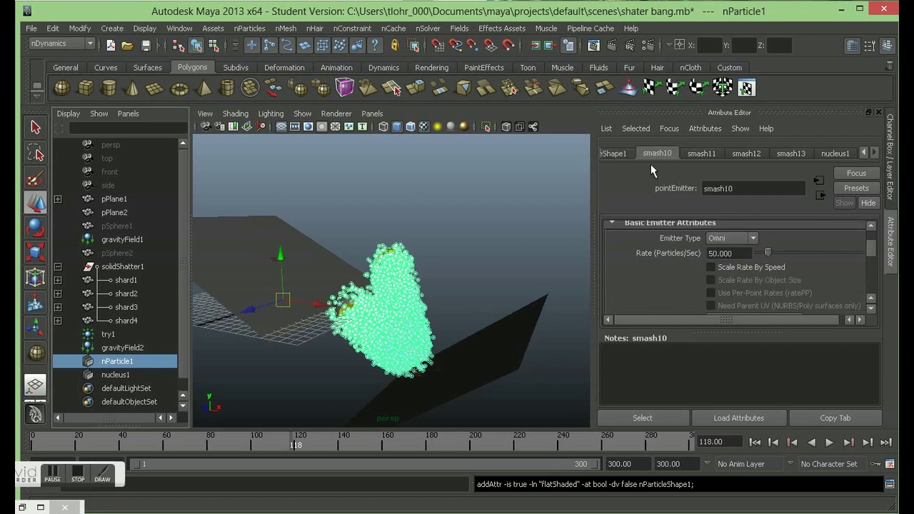
pyautogui.moveTo(765, 253); pyautogui.dragTo(760, 254)
pyautogui.click(697, 153)
pyautogui.click(745, 153)
pyautogui.click(782, 157)
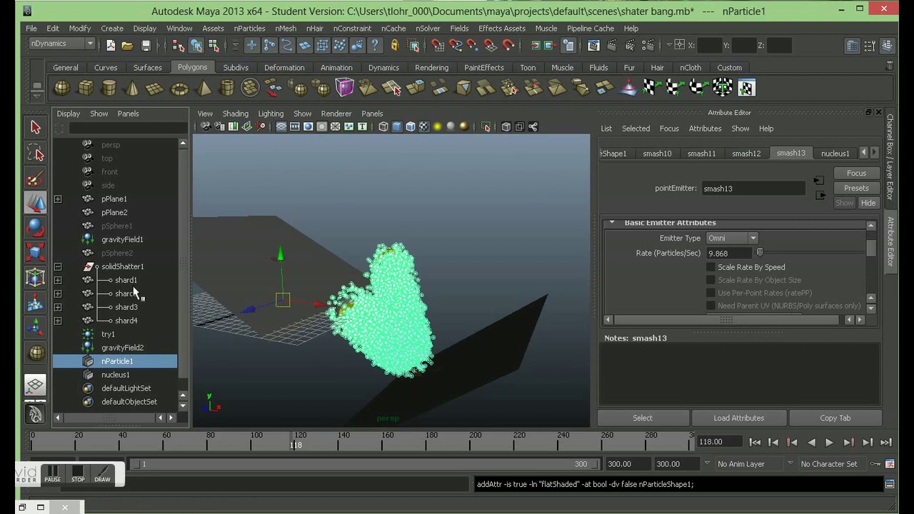
pyautogui.click(372, 113)
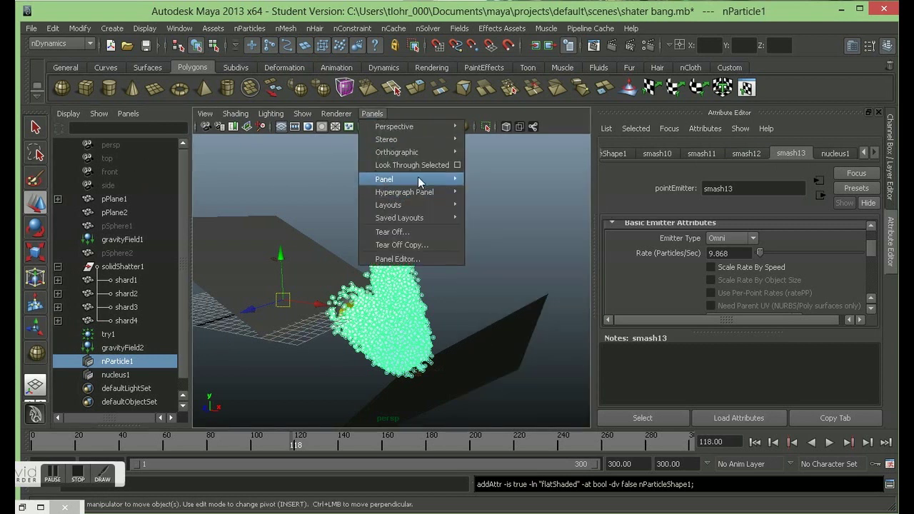
pyautogui.moveTo(419, 224)
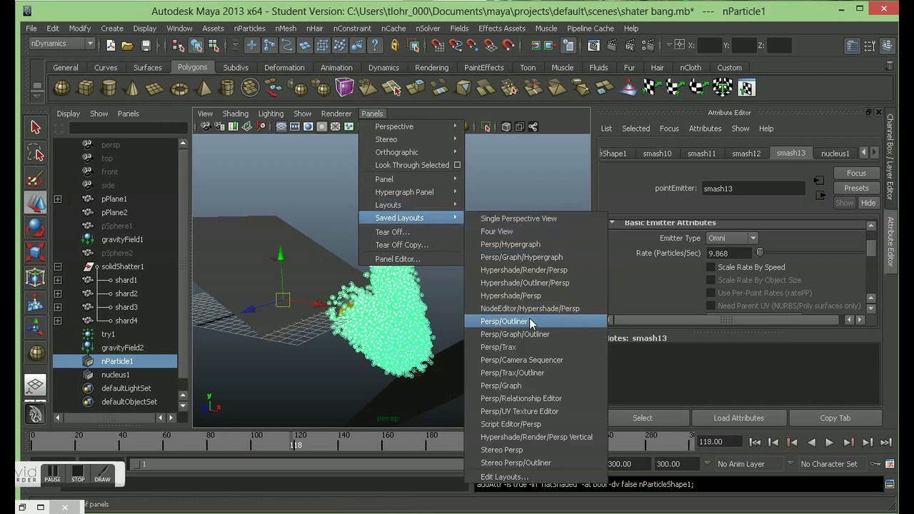
pyautogui.click(545, 182)
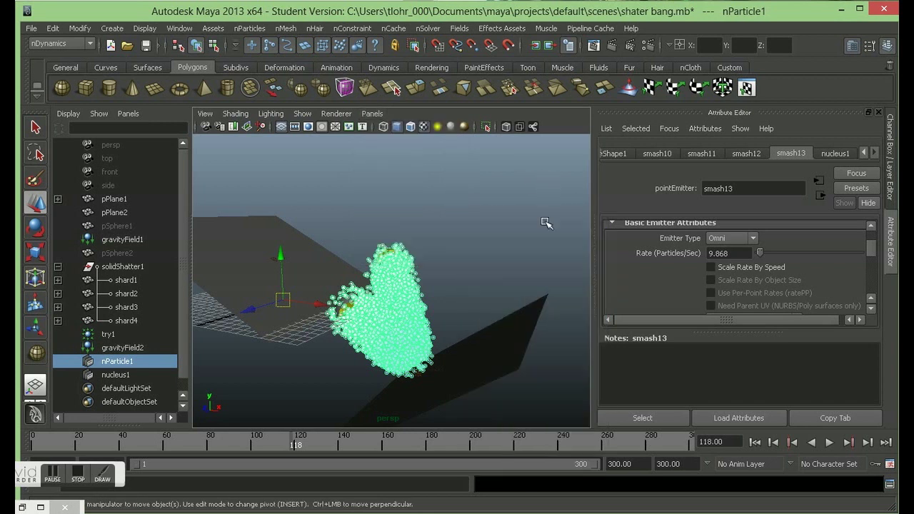
# Replay the simulation from frame 1 through frame 125 and render that frame to check the reduced particle emission
pyautogui.click(36, 443)
pyautogui.hotkey('alt', 'v')
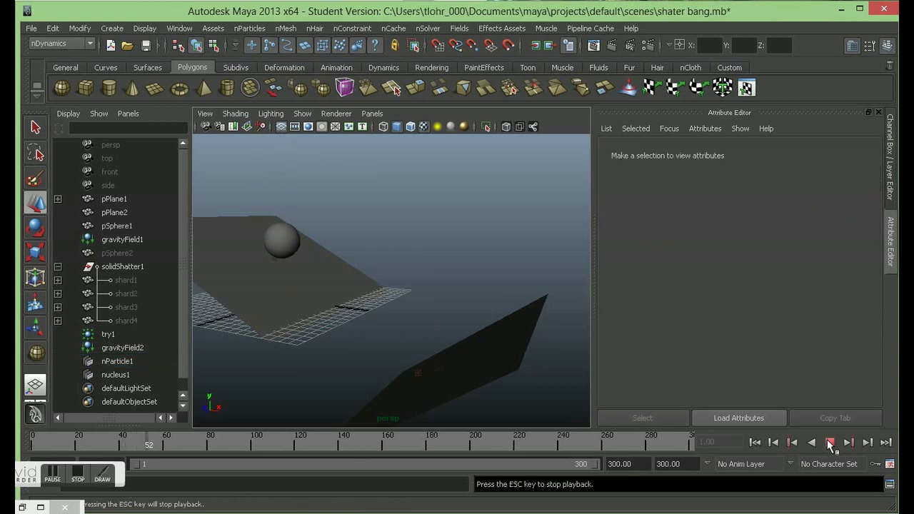
pyautogui.click(829, 444)
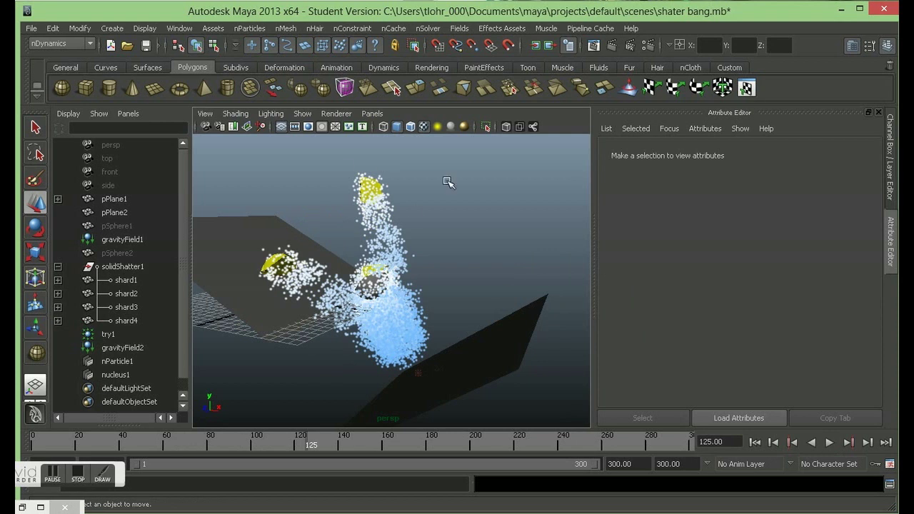
pyautogui.click(606, 49)
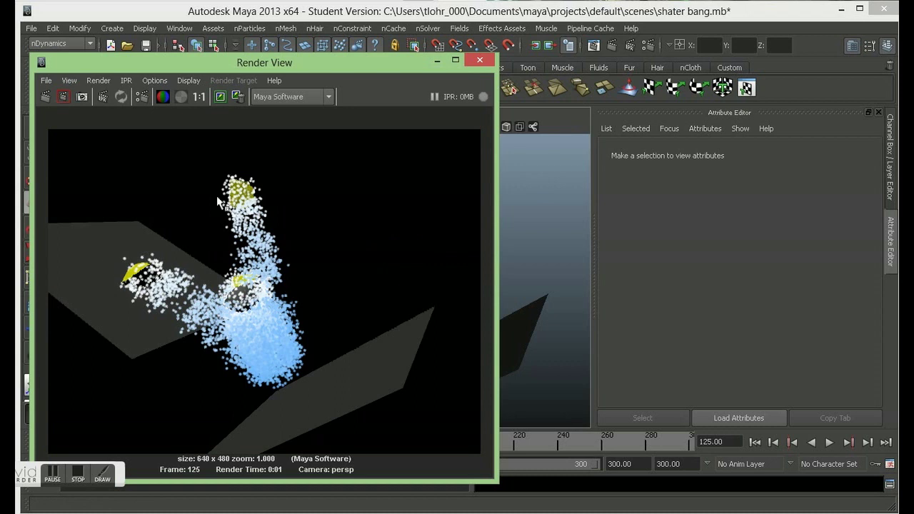
pyautogui.click(471, 61)
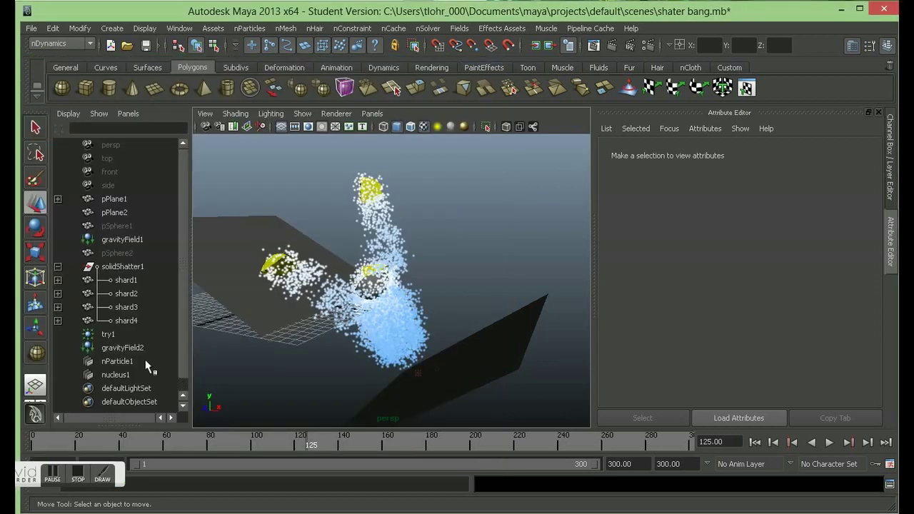
# Select nParticle1 and set the lifespan mode of nParticleShape1 to Random range
pyautogui.click(119, 362)
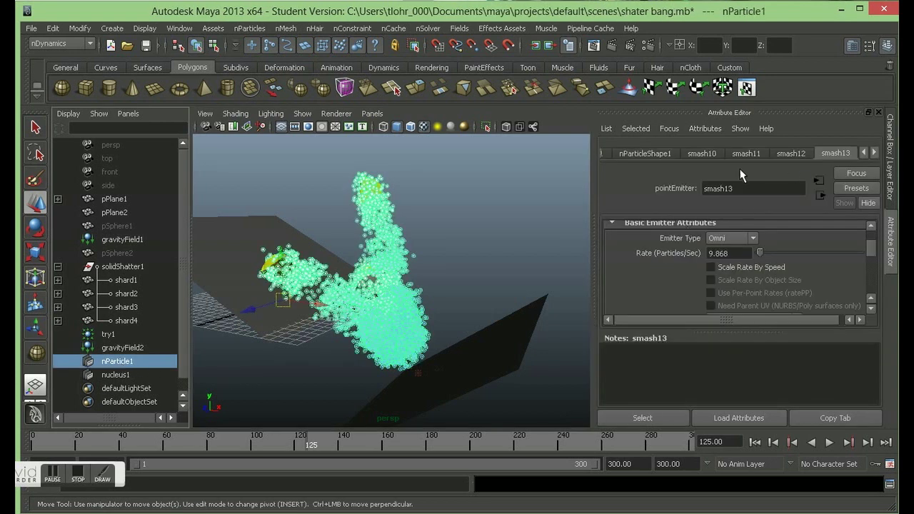
pyautogui.click(872, 152)
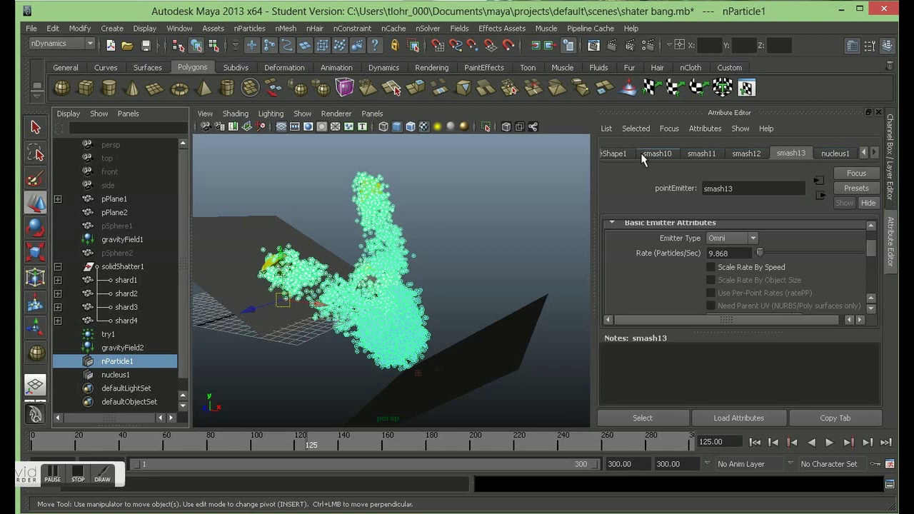
pyautogui.click(619, 152)
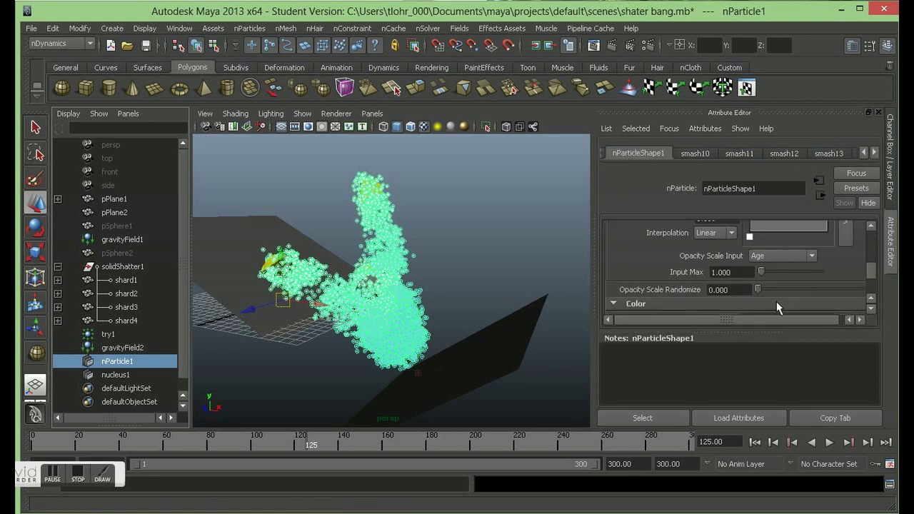
pyautogui.click(863, 152)
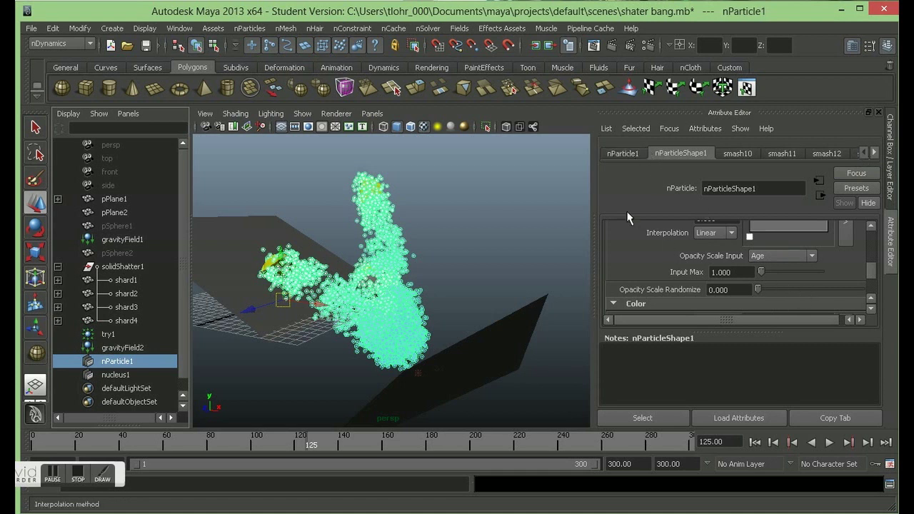
pyautogui.click(618, 155)
pyautogui.click(611, 228)
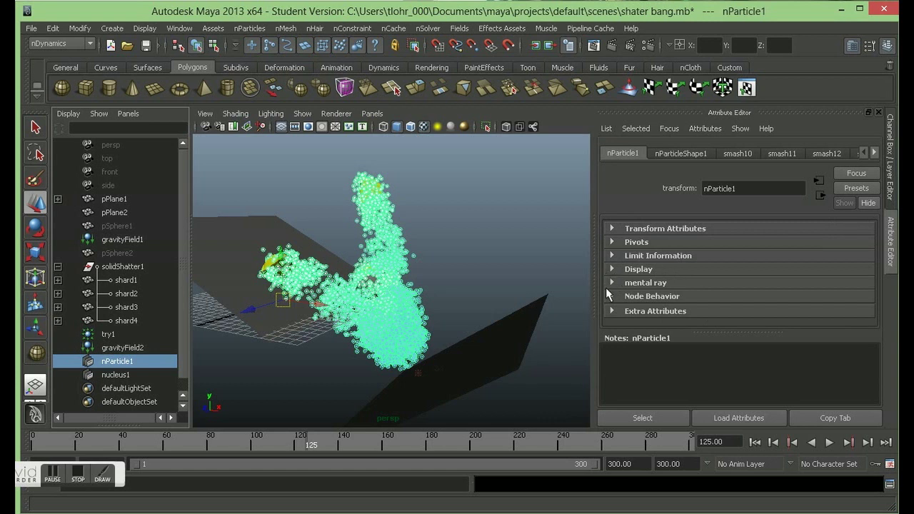
pyautogui.click(675, 155)
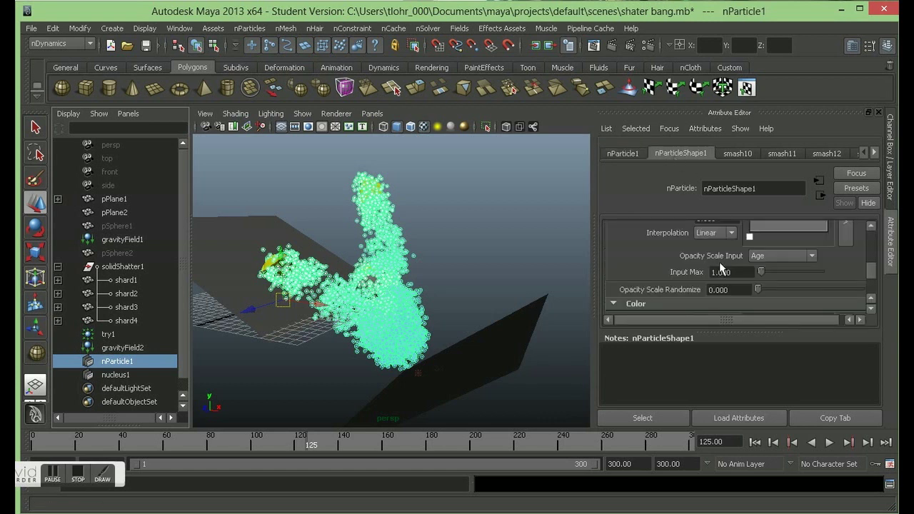
pyautogui.scroll(10, 719, 264)
pyautogui.scroll(10, 722, 266)
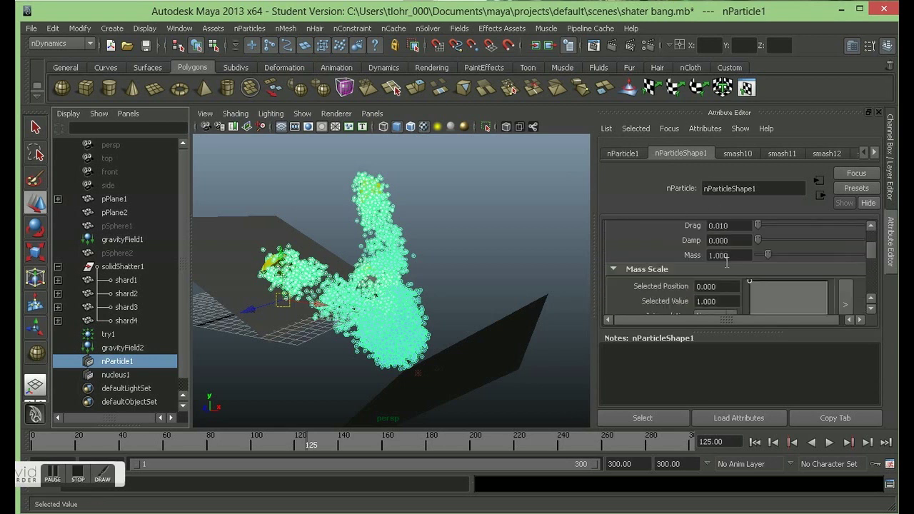
pyautogui.scroll(10, 725, 266)
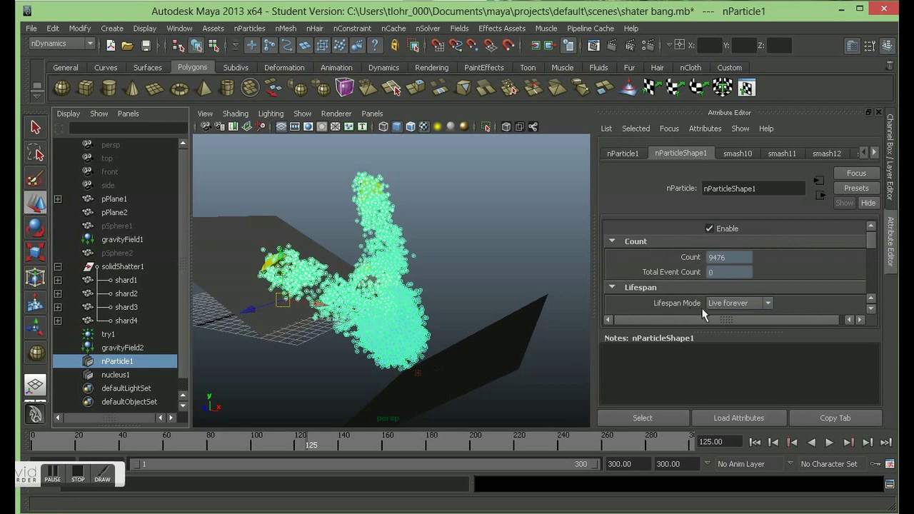
pyautogui.scroll(-2, 728, 277)
pyautogui.click(758, 263)
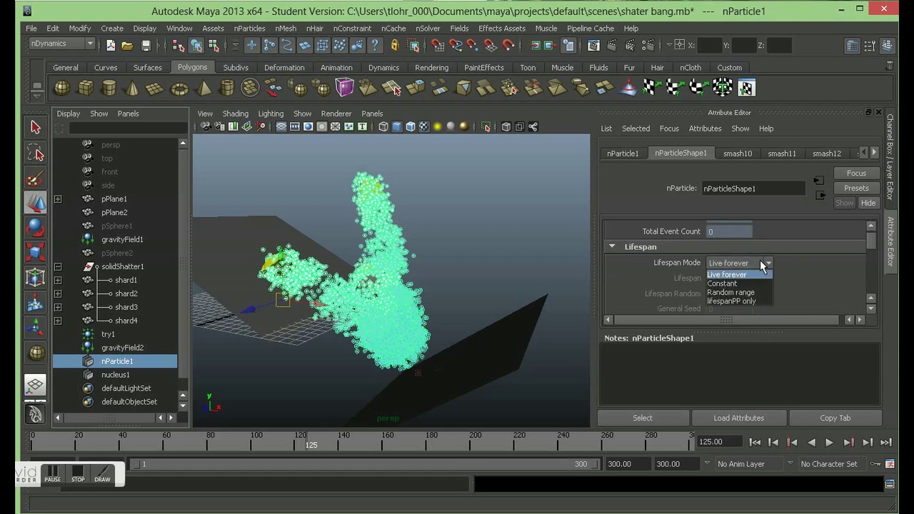
pyautogui.click(746, 279)
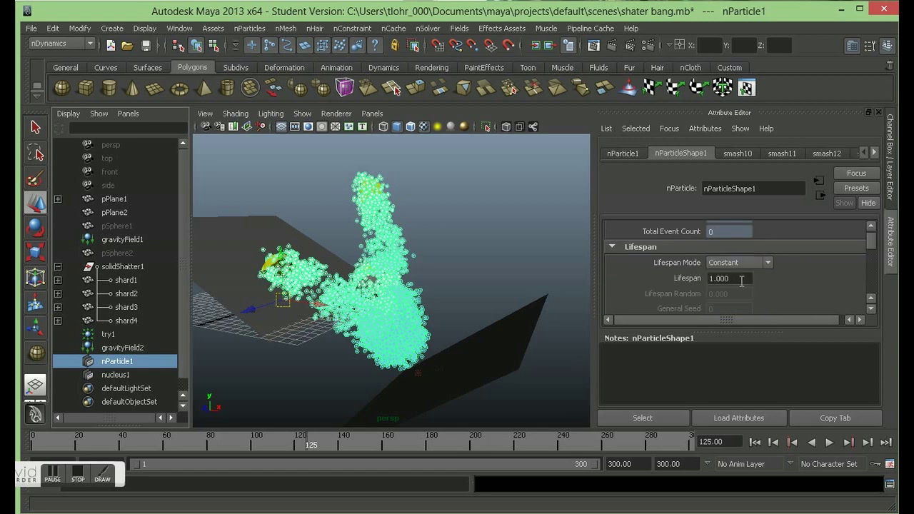
pyautogui.scroll(-2, 714, 295)
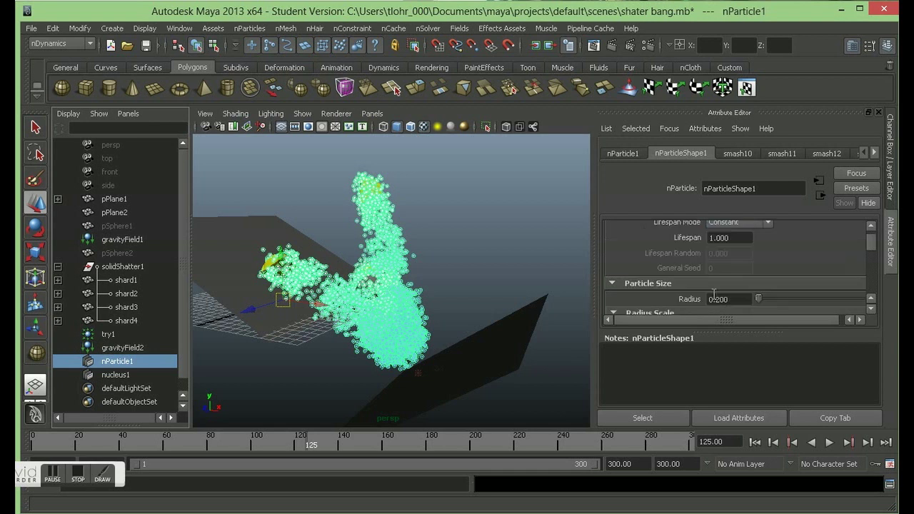
pyautogui.click(749, 224)
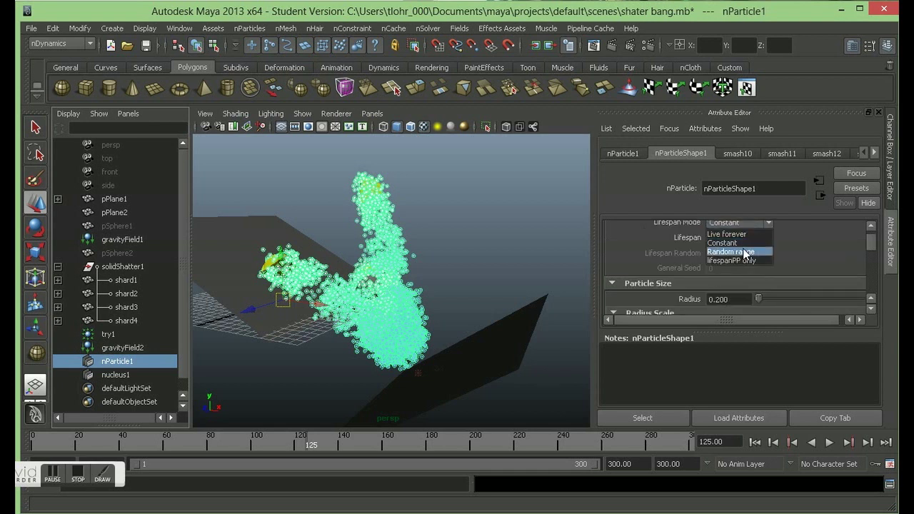
pyautogui.click(744, 252)
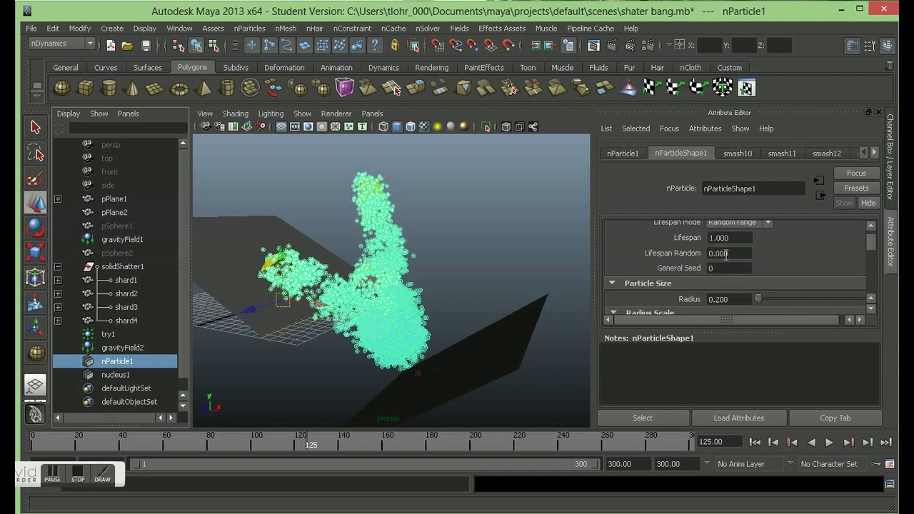
# Set nParticleShape1's Lifespan Random and General Seed to 2, and raise the particle radius to 2.092
pyautogui.click(718, 254)
pyautogui.write('2')
pyautogui.click(743, 269)
pyautogui.scroll(-2, 711, 298)
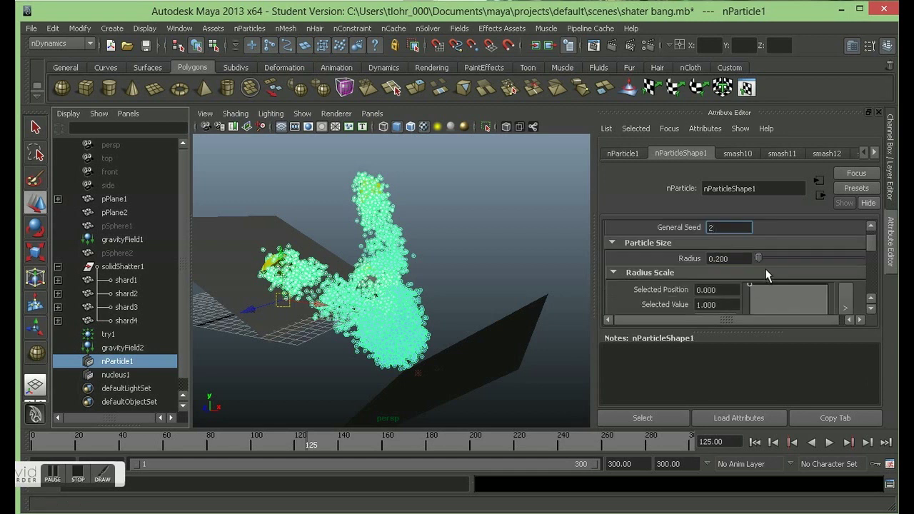
pyautogui.moveTo(759, 257); pyautogui.dragTo(768, 255)
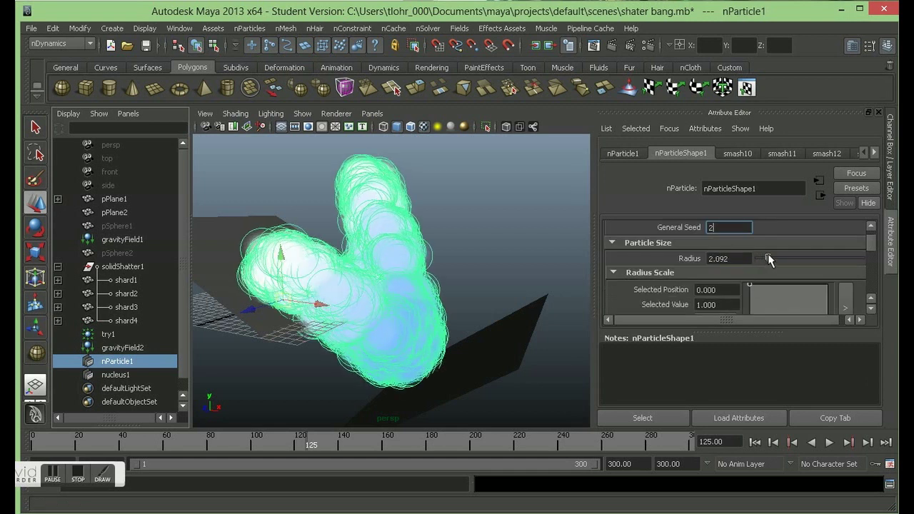
# Shape the Radius Scale ramp to rise from 0 at position 0.070 to 1 at position 1.000, with Smooth interpolation at the low point
pyautogui.scroll(-2, 707, 279)
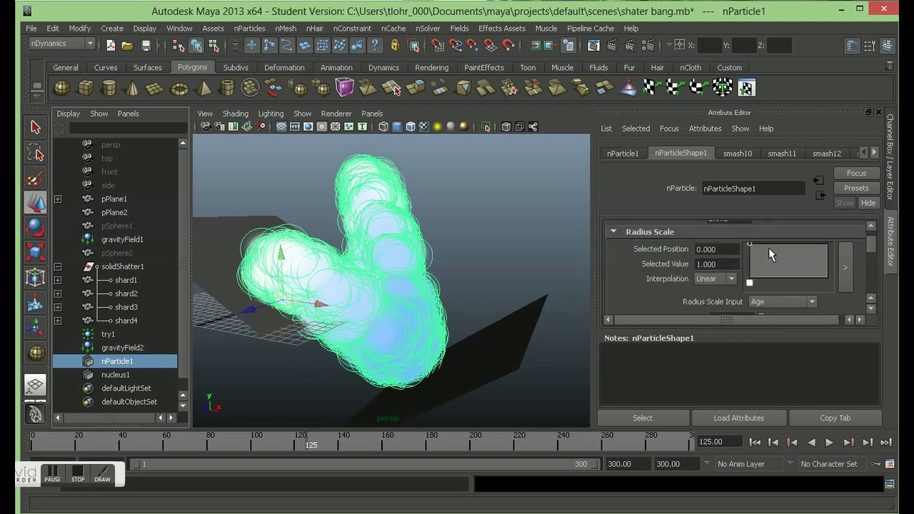
pyautogui.click(826, 280)
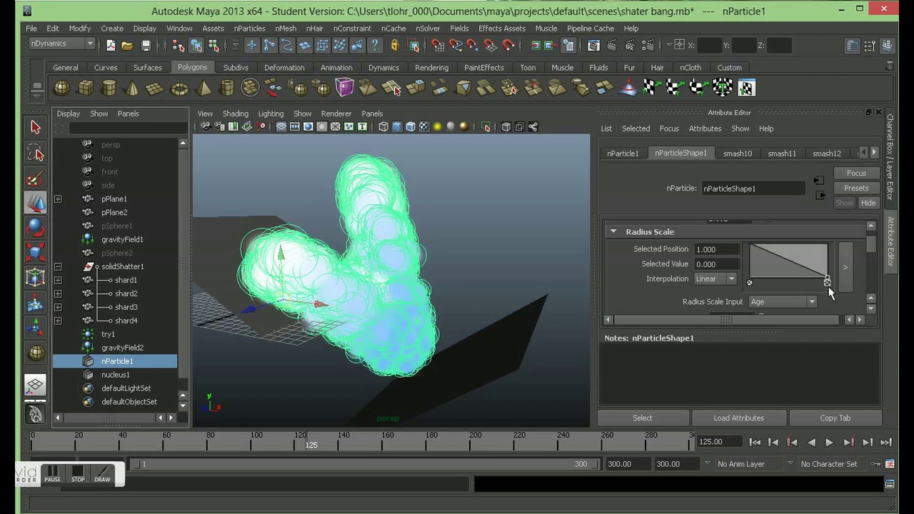
pyautogui.moveTo(827, 282); pyautogui.dragTo(823, 244)
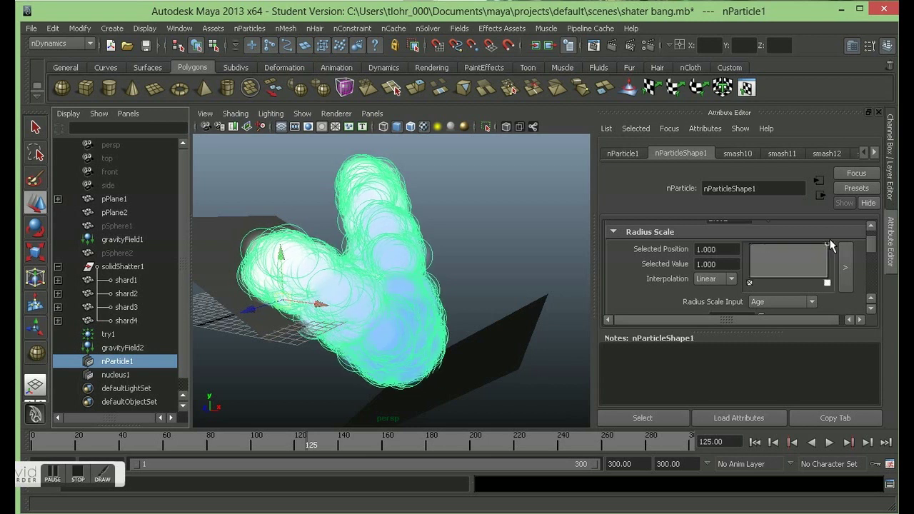
pyautogui.moveTo(751, 244); pyautogui.dragTo(751, 281)
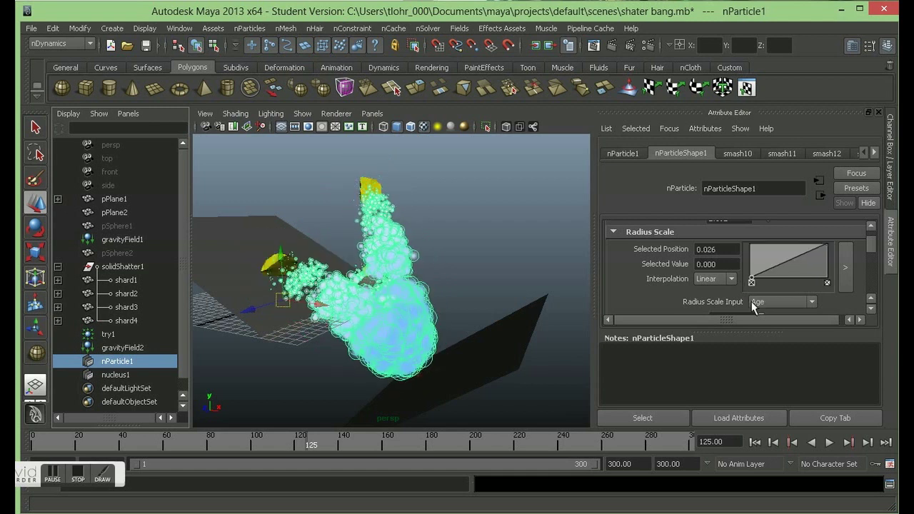
pyautogui.moveTo(751, 300); pyautogui.dragTo(755, 305)
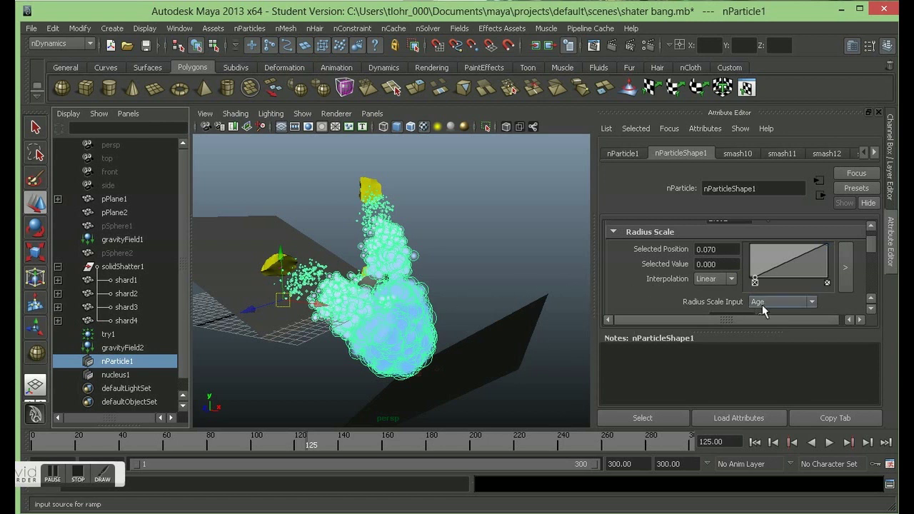
pyautogui.click(721, 279)
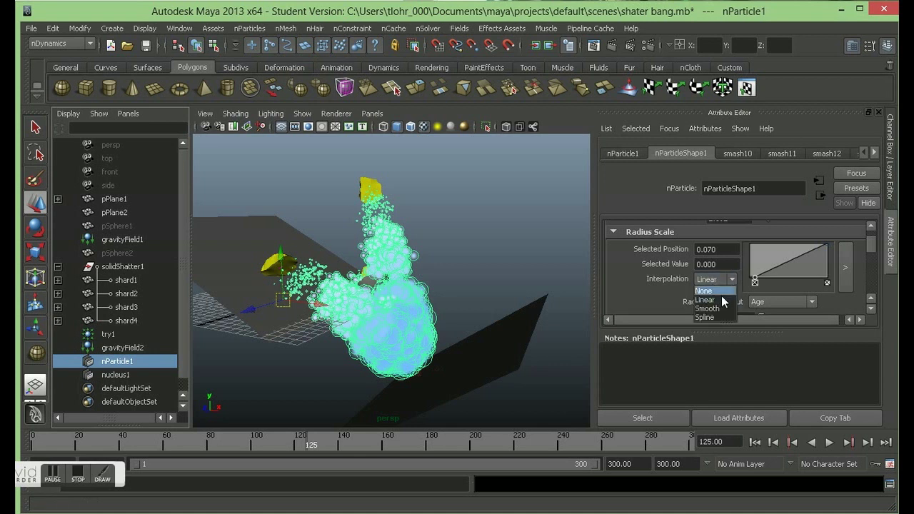
pyautogui.click(709, 308)
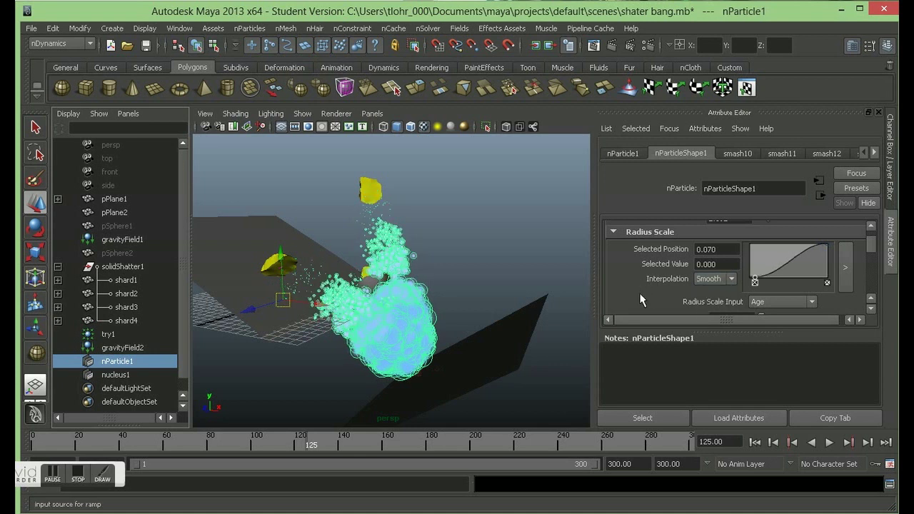
# Examine nParticleShape1's dynamic properties and the field types that can be applied to the particles
pyautogui.scroll(-3, 685, 275)
pyautogui.scroll(1, 685, 275)
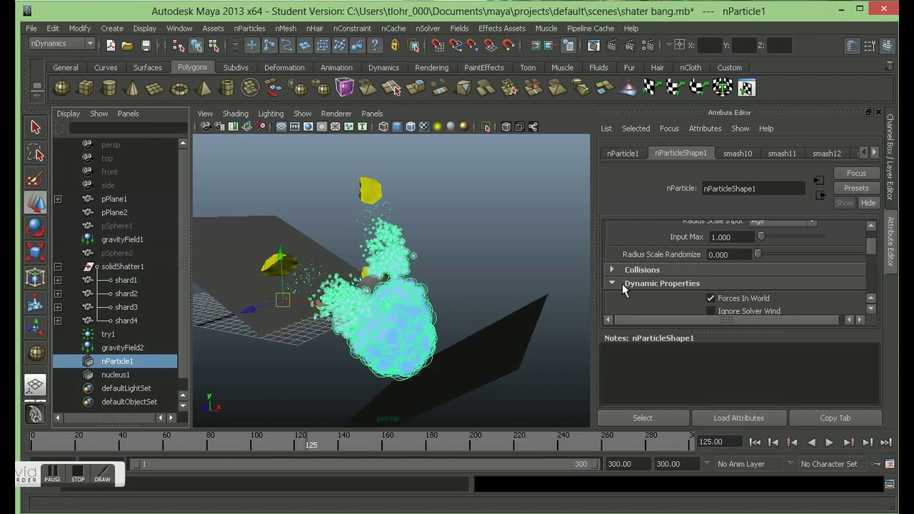
pyautogui.scroll(-3, 646, 294)
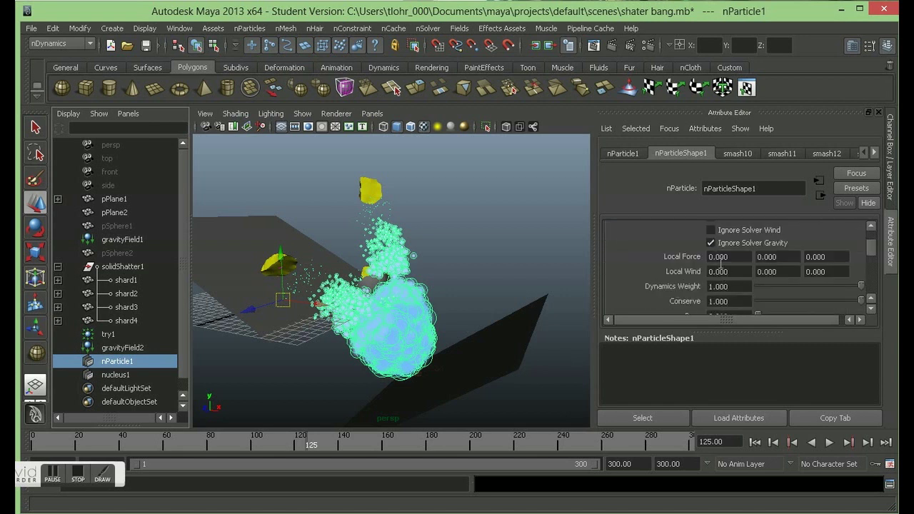
pyautogui.scroll(-2, 705, 295)
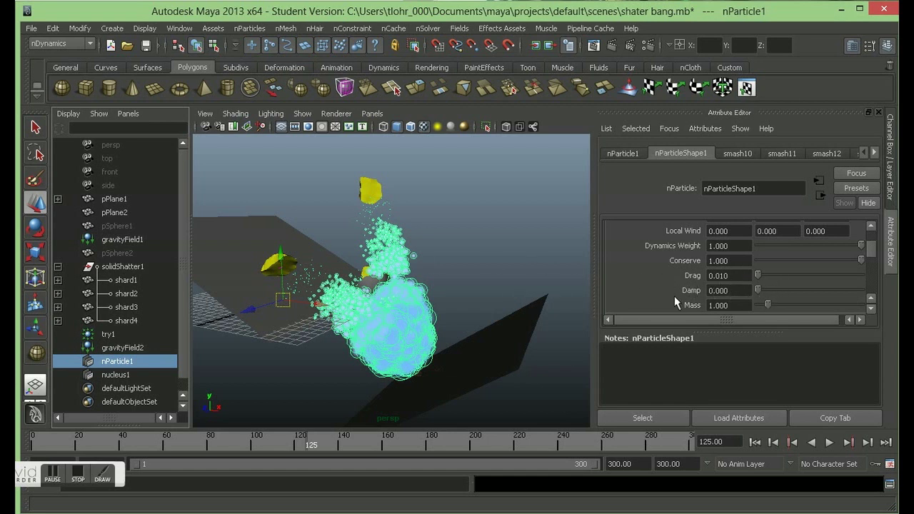
pyautogui.scroll(3, 667, 288)
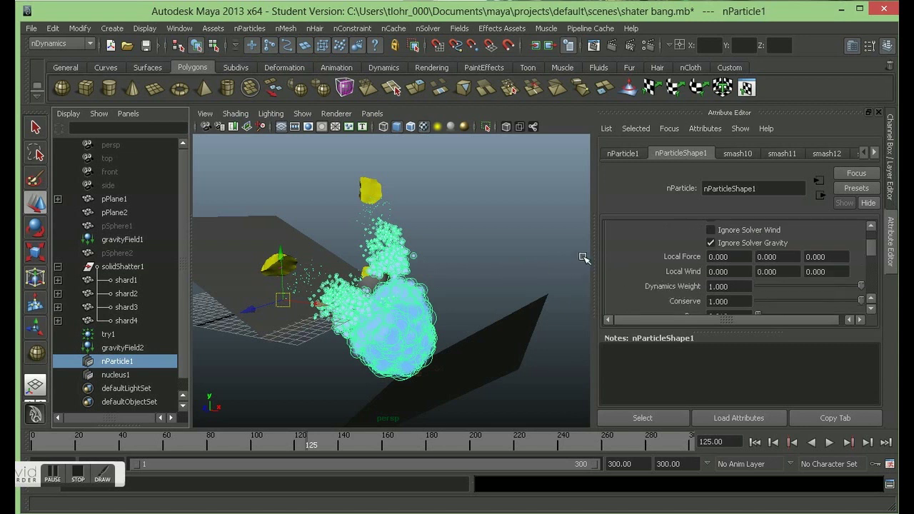
pyautogui.scroll(2, 684, 264)
pyautogui.scroll(2, 683, 262)
pyautogui.scroll(-2, 656, 253)
pyautogui.click(610, 243)
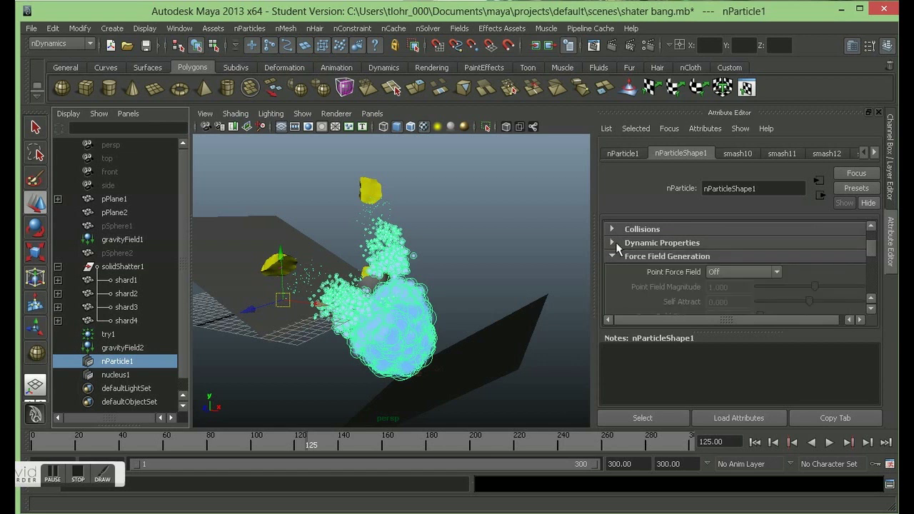
pyautogui.click(458, 29)
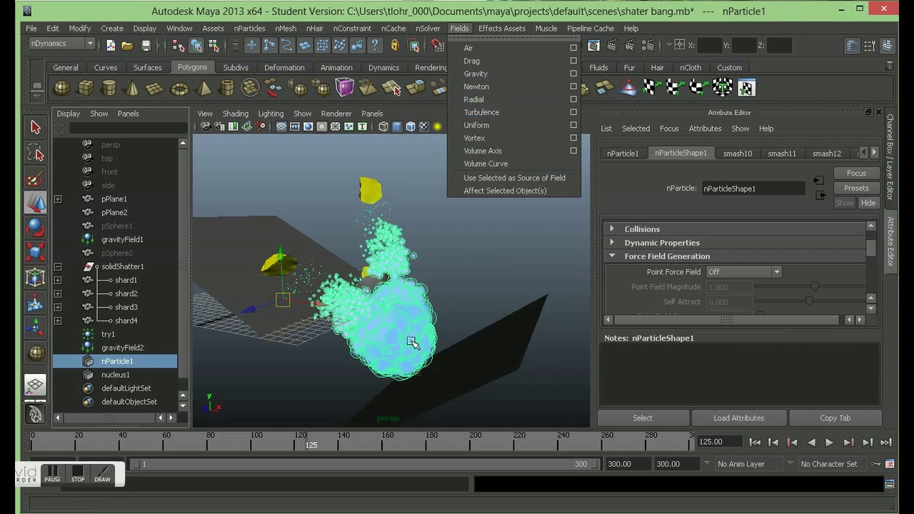
pyautogui.click(633, 194)
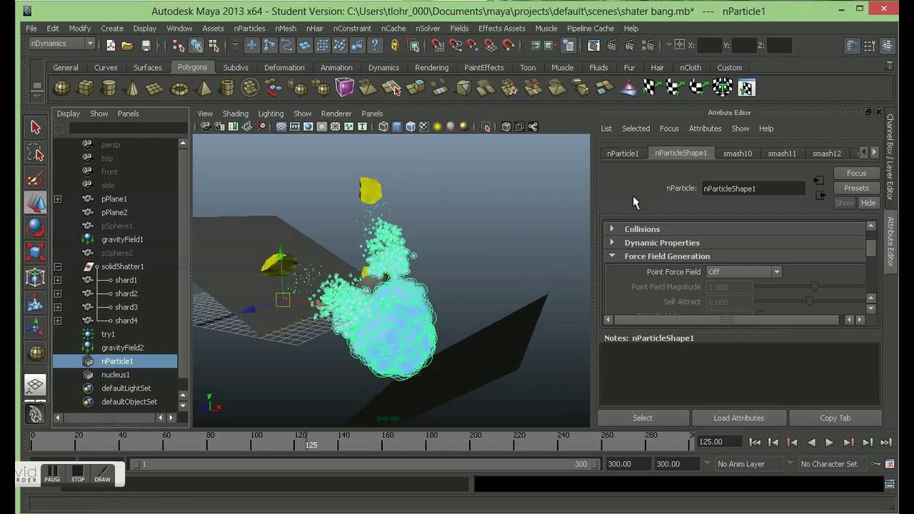
# Examine nParticleShape1's force field ramps, rotation, wind field, output mesh, caching, emission and shading sections, collapsing those already reviewed
pyautogui.scroll(-4, 654, 300)
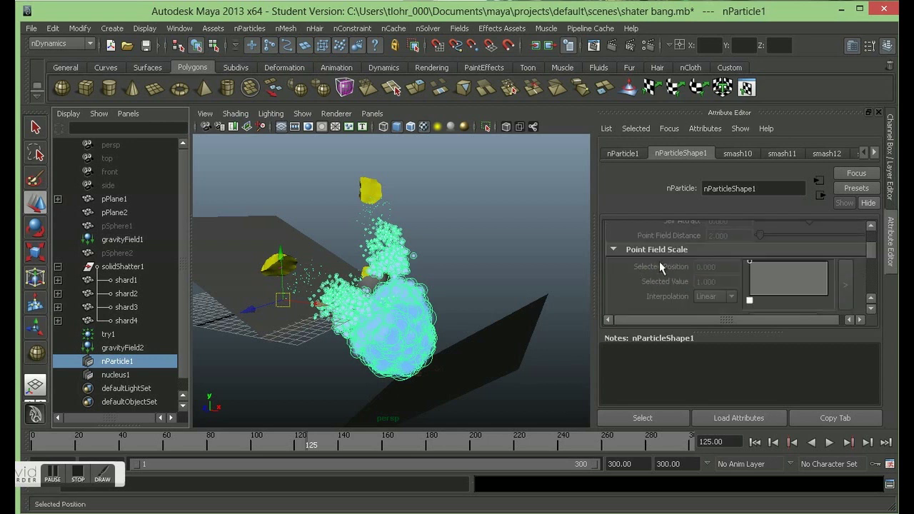
pyautogui.scroll(-2, 650, 261)
pyautogui.scroll(2, 621, 254)
pyautogui.click(612, 248)
pyautogui.scroll(-2, 622, 272)
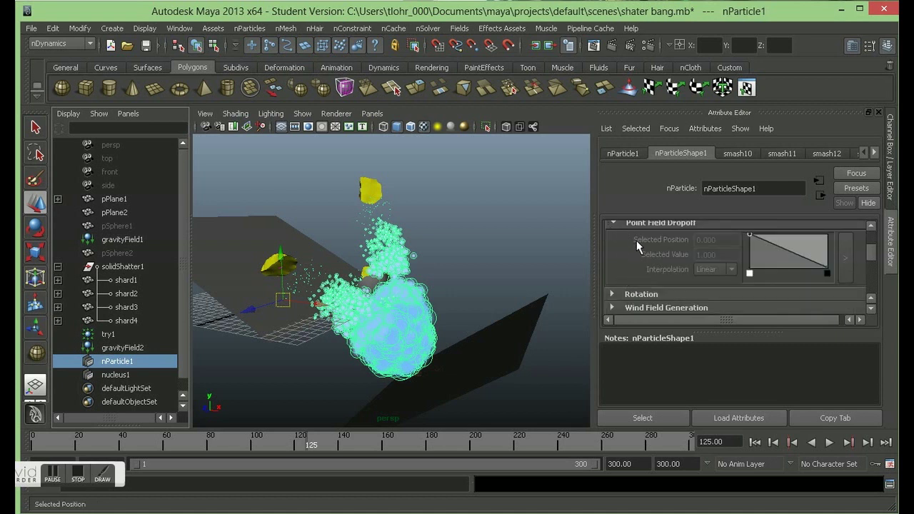
pyautogui.click(611, 225)
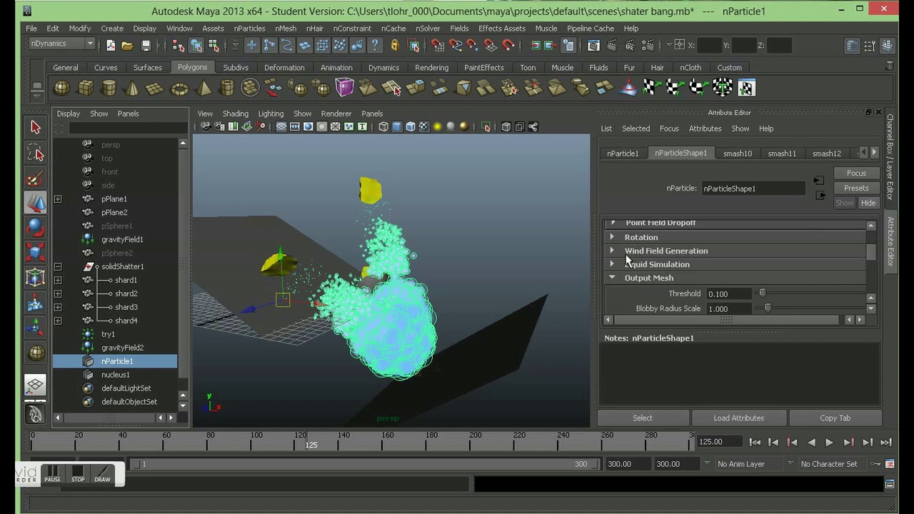
pyautogui.scroll(-3, 622, 257)
pyautogui.scroll(-3, 619, 253)
pyautogui.click(617, 253)
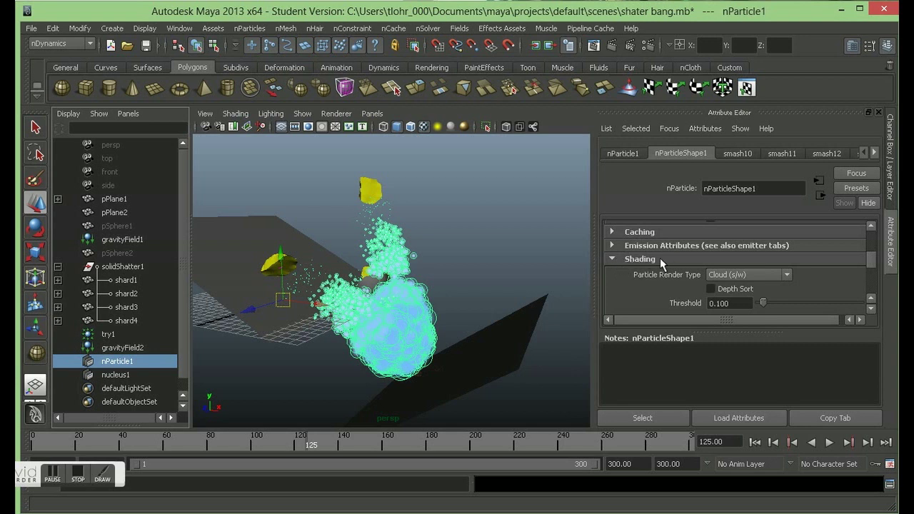
pyautogui.click(612, 259)
pyautogui.click(613, 259)
pyautogui.scroll(-2, 639, 284)
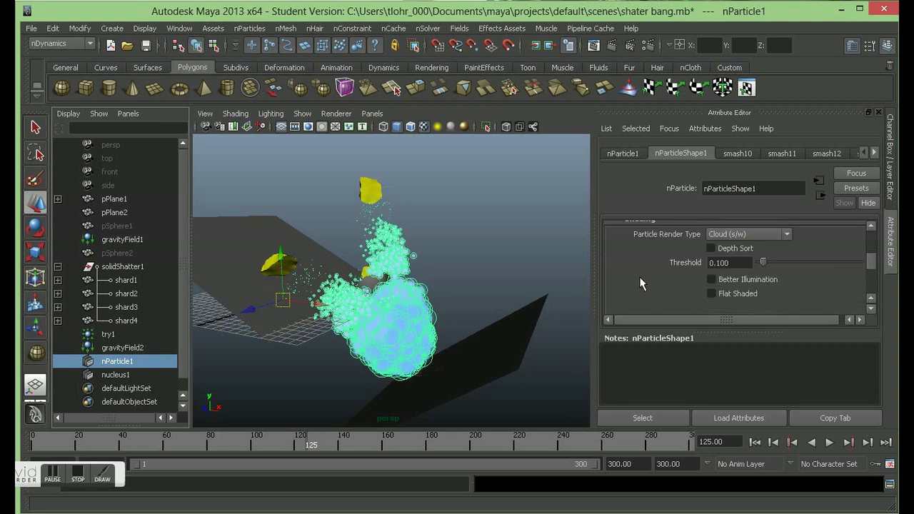
# Review the available particle render types in nParticleShape1's shading attributes, keeping Cloud (s/w) selected
pyautogui.click(737, 236)
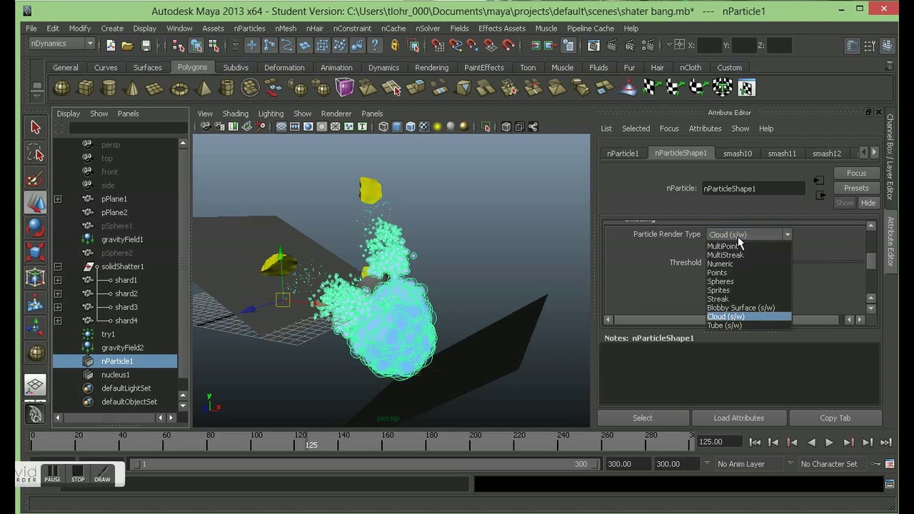
pyautogui.click(748, 315)
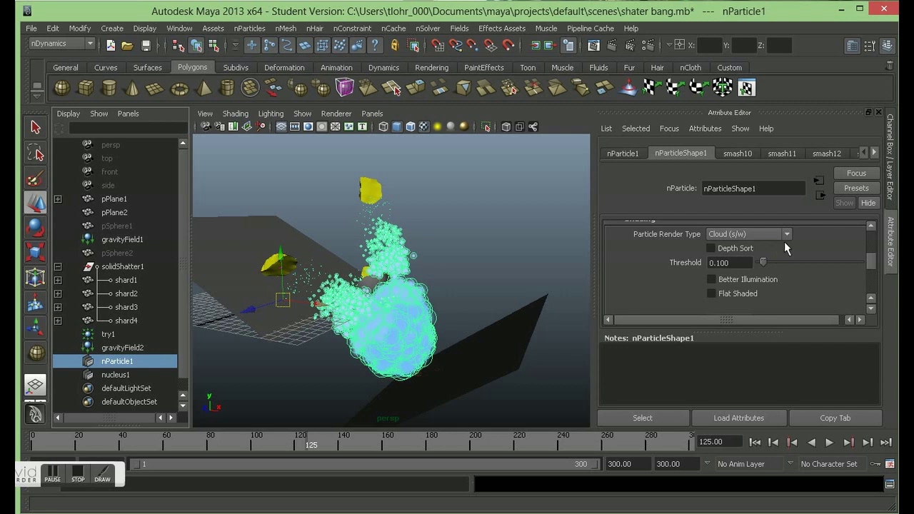
pyautogui.click(770, 235)
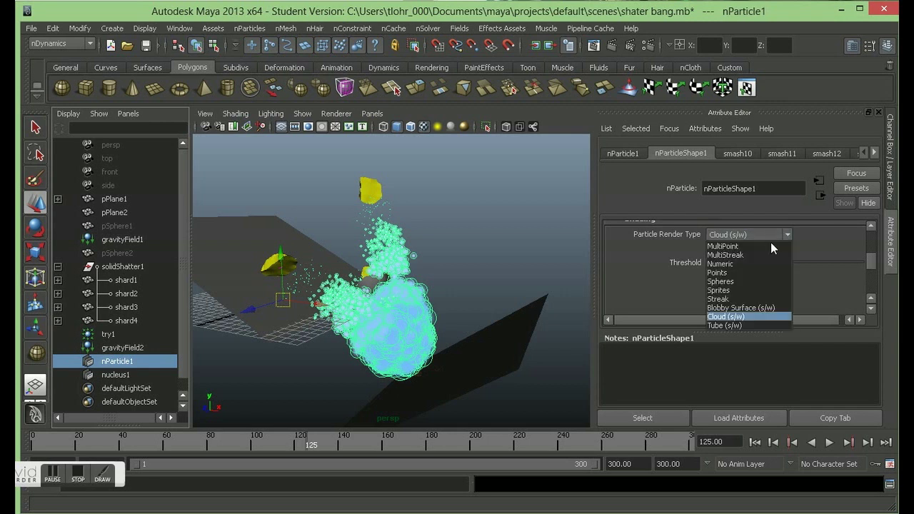
pyautogui.click(765, 316)
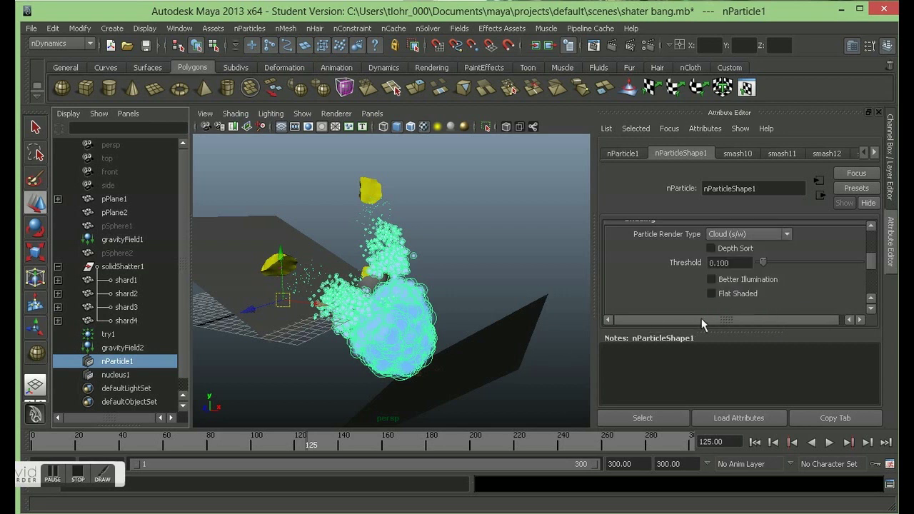
# Lower nParticleShape1's Opacity to 0.569 and widen the attribute area to show its full contents
pyautogui.scroll(-2, 689, 300)
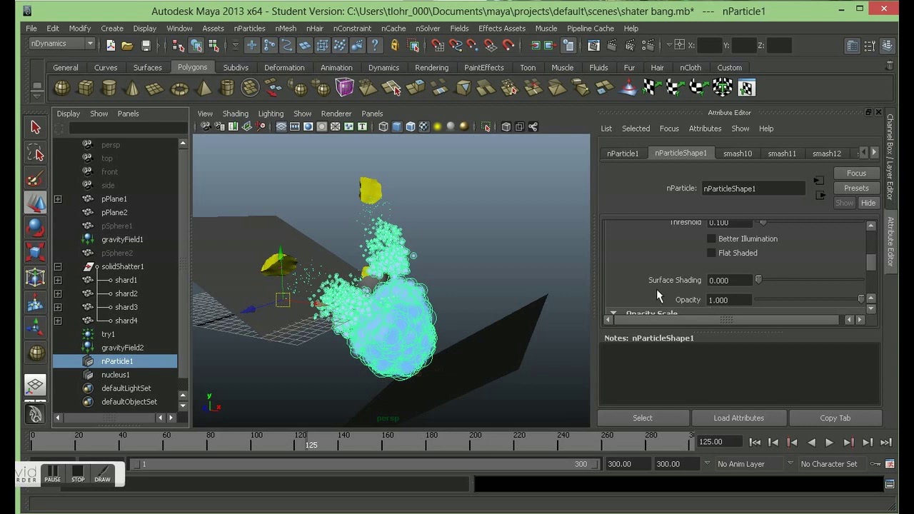
pyautogui.scroll(-4, 689, 275)
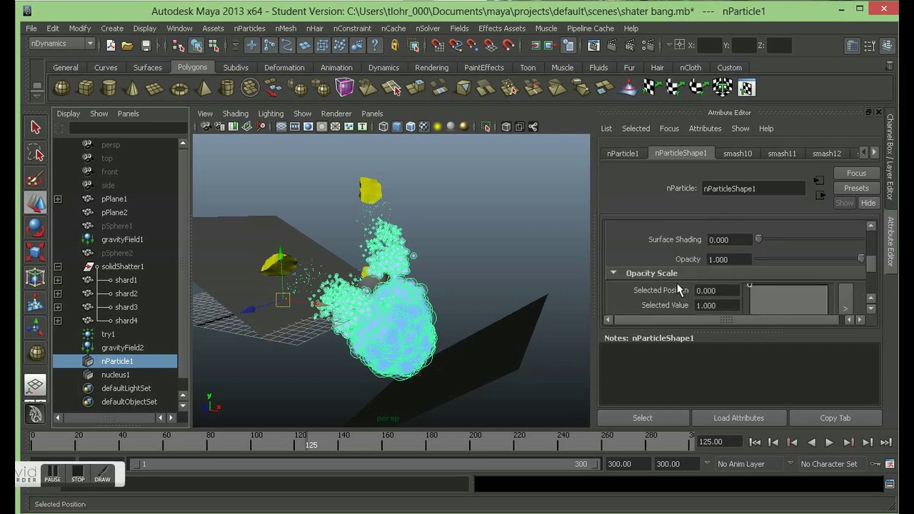
pyautogui.scroll(2, 687, 261)
pyautogui.moveTo(860, 258); pyautogui.dragTo(817, 263)
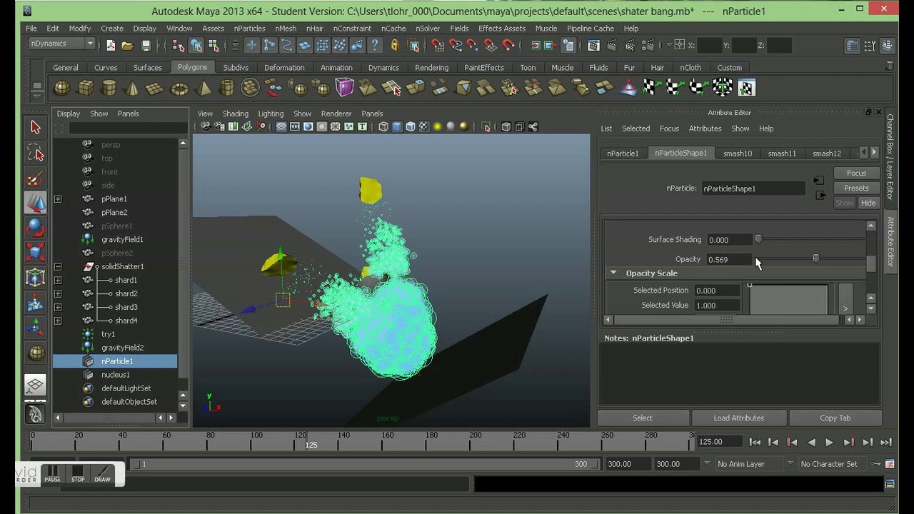
pyautogui.click(820, 321)
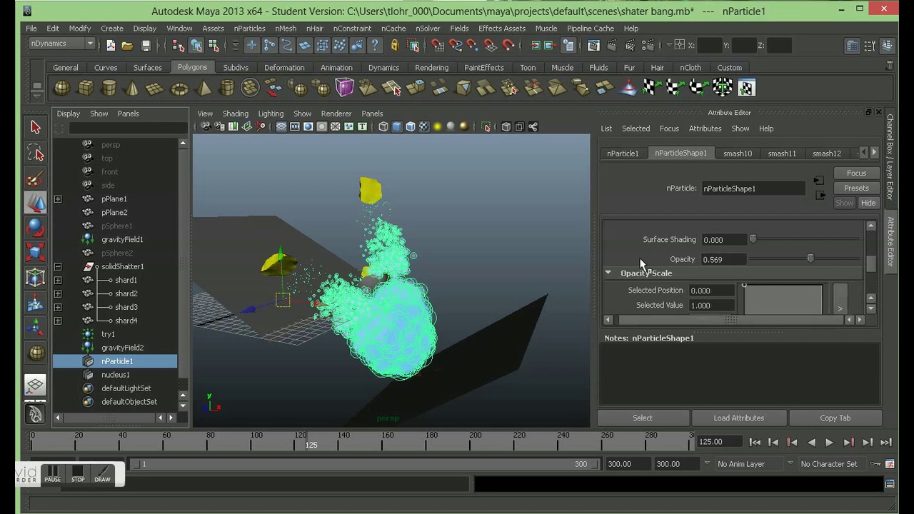
pyautogui.moveTo(592, 251); pyautogui.dragTo(548, 252)
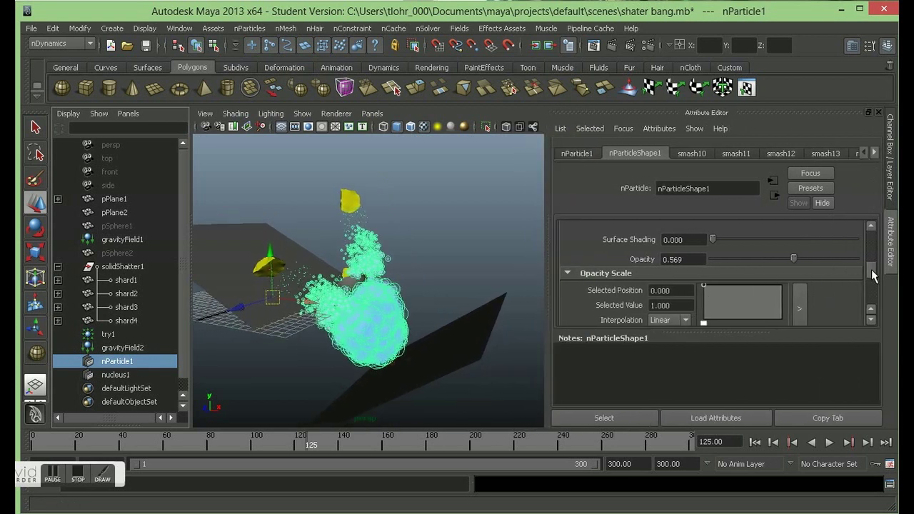
# Add an Opacity Scale ramp point at position 1.000 with value 0.000 and Smooth interpolation
pyautogui.moveTo(874, 269)
pyautogui.mouseDown()
pyautogui.moveTo(875, 280)
pyautogui.moveTo(874, 270)
pyautogui.mouseUp()
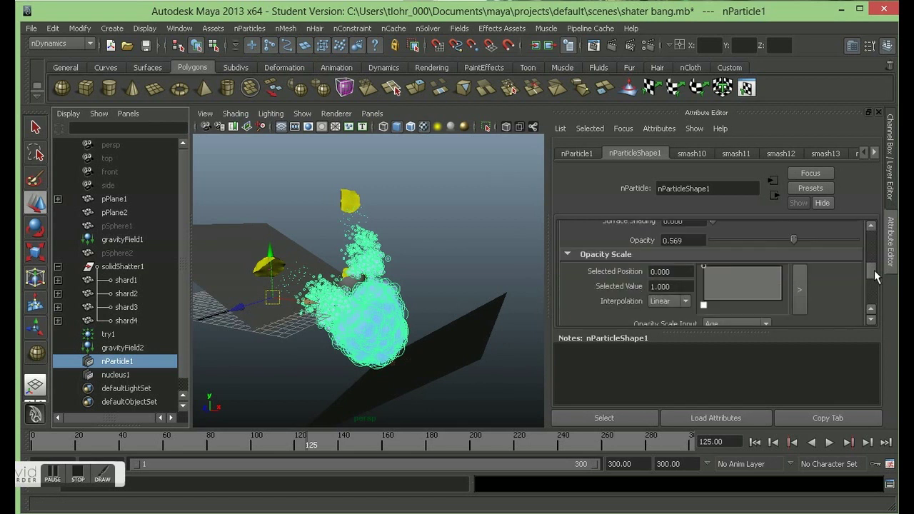
pyautogui.moveTo(742, 278); pyautogui.dragTo(785, 310)
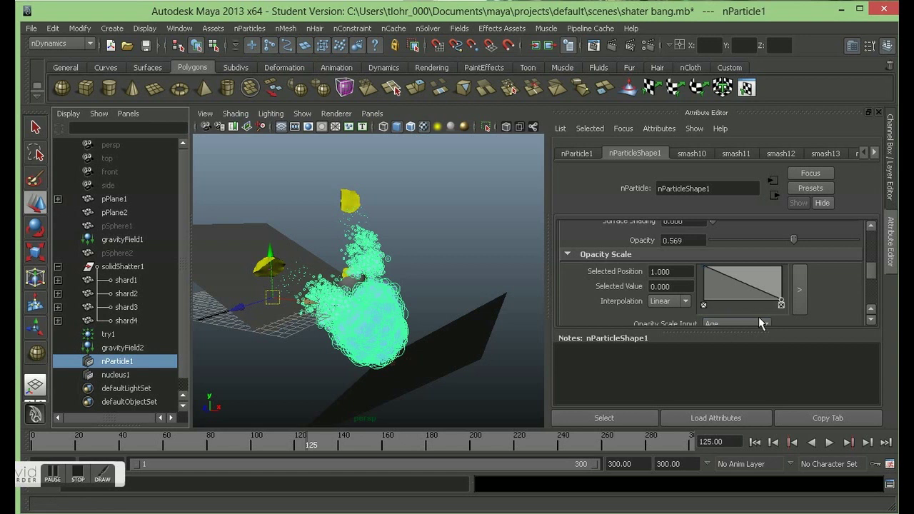
pyautogui.click(678, 303)
pyautogui.click(668, 332)
# Look over the remaining Opacity Scale settings and render frame 125 to preview the particle cloud
pyautogui.click(871, 318)
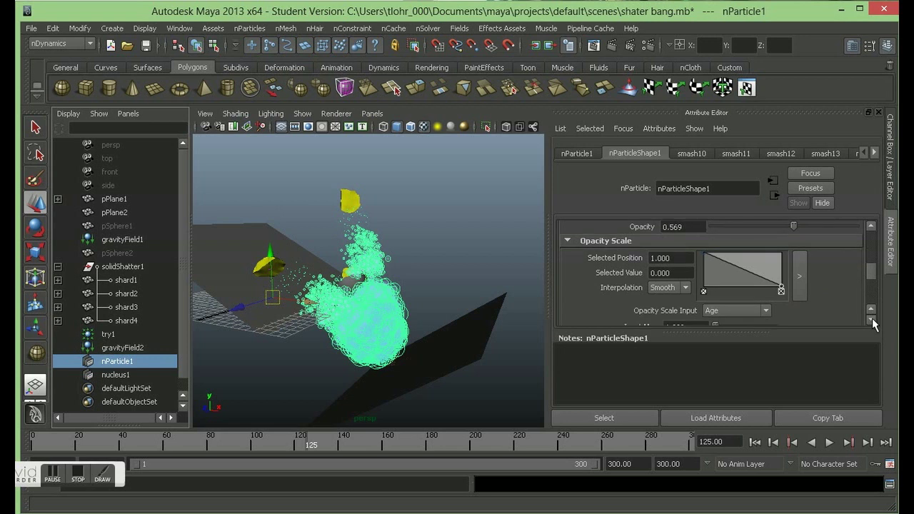
pyautogui.click(871, 318)
pyautogui.click(871, 318)
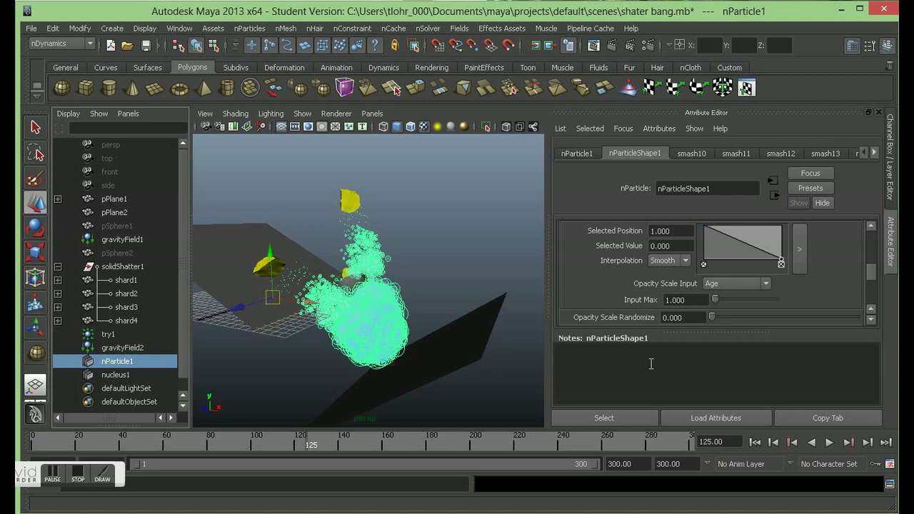
pyautogui.click(871, 319)
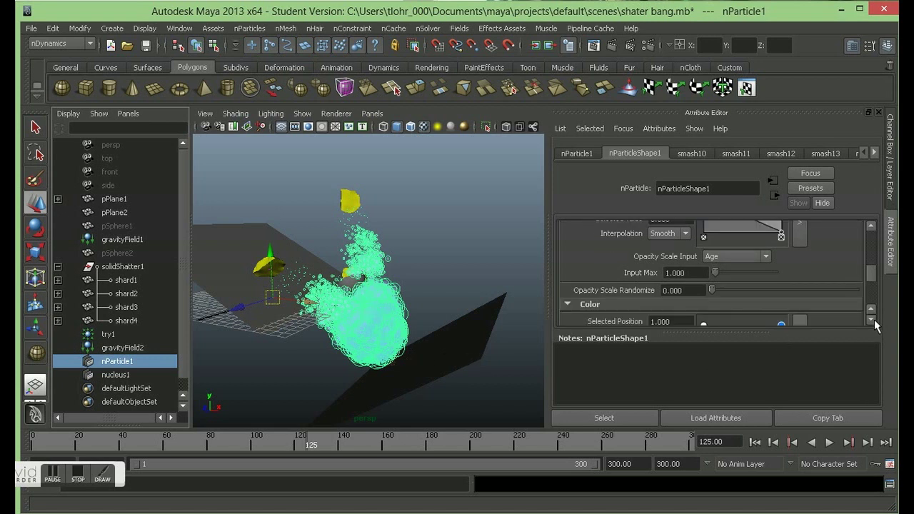
pyautogui.click(610, 48)
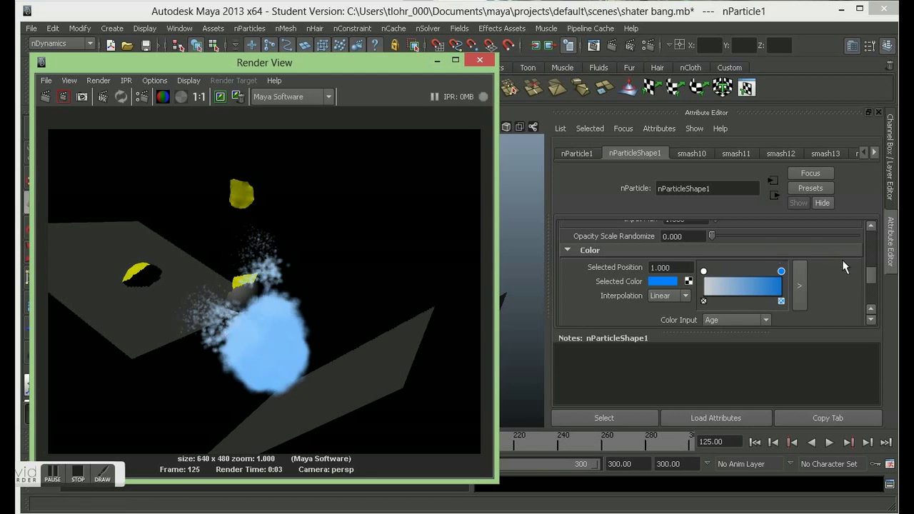
# Recolour the particle Color ramp, making the point at position 1.000 red and the point at position 0.000 dark grey
pyautogui.click(826, 290)
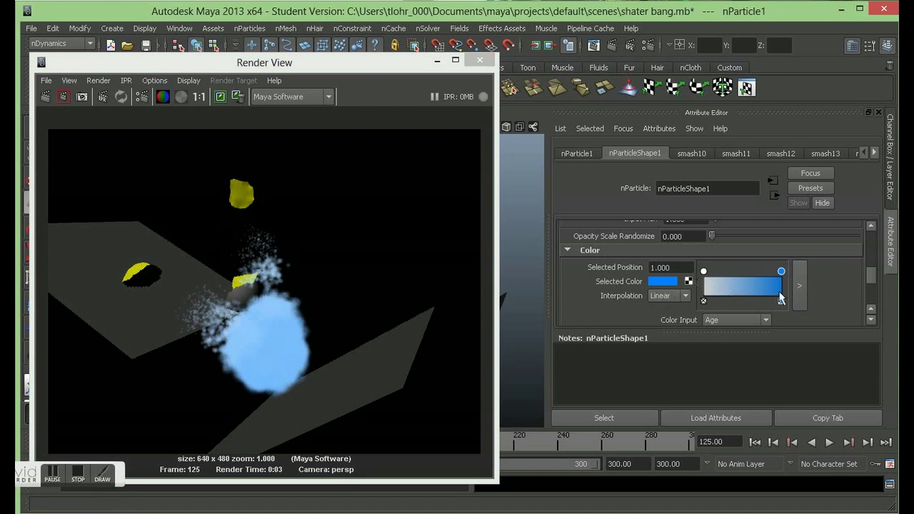
pyautogui.click(659, 283)
pyautogui.click(662, 283)
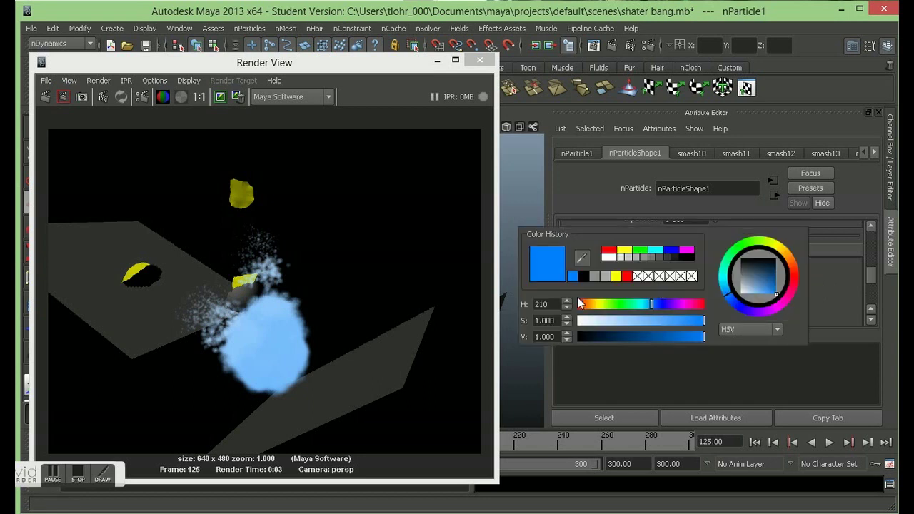
pyautogui.click(608, 254)
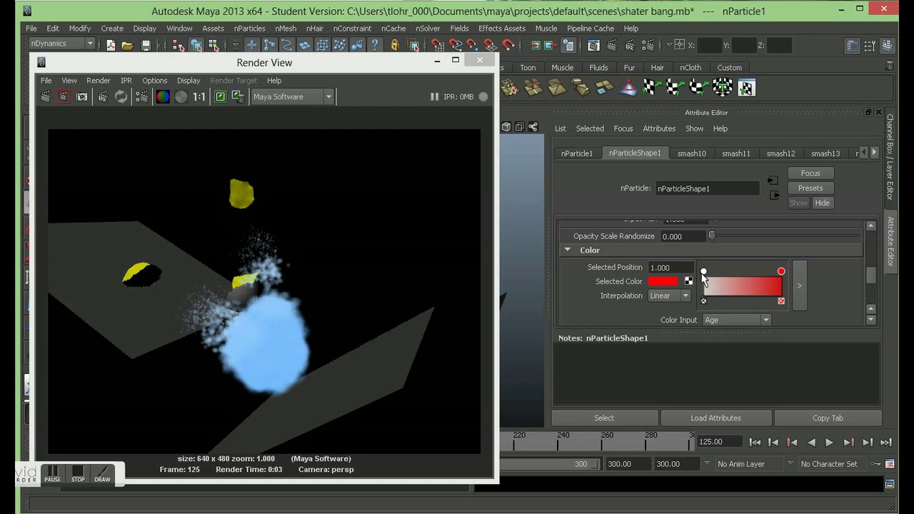
pyautogui.click(704, 274)
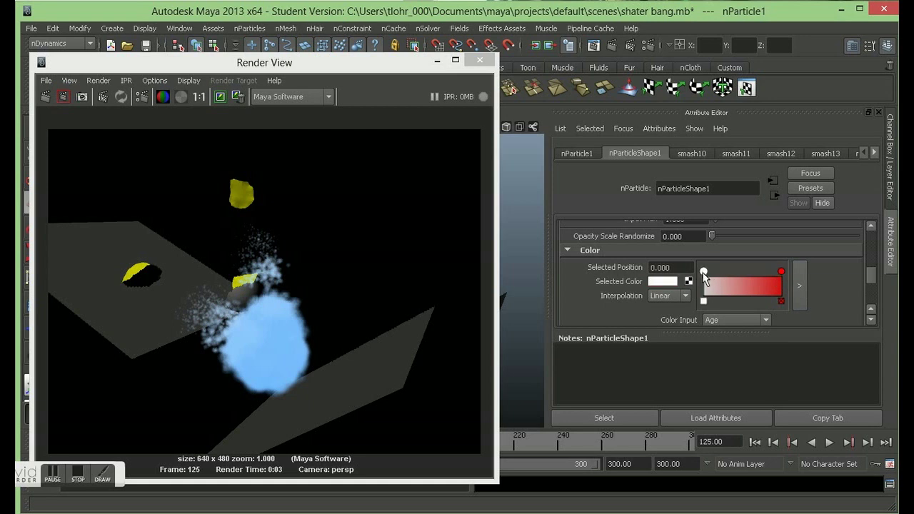
pyautogui.click(652, 284)
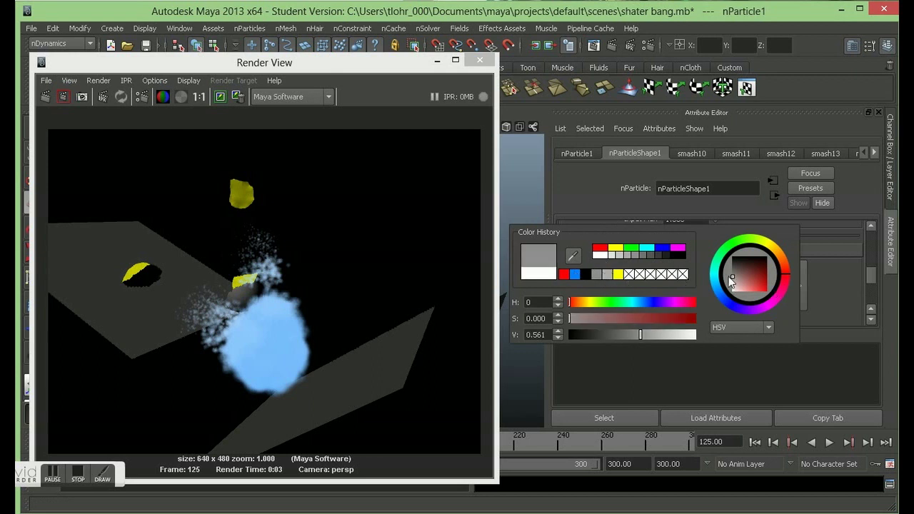
pyautogui.click(663, 257)
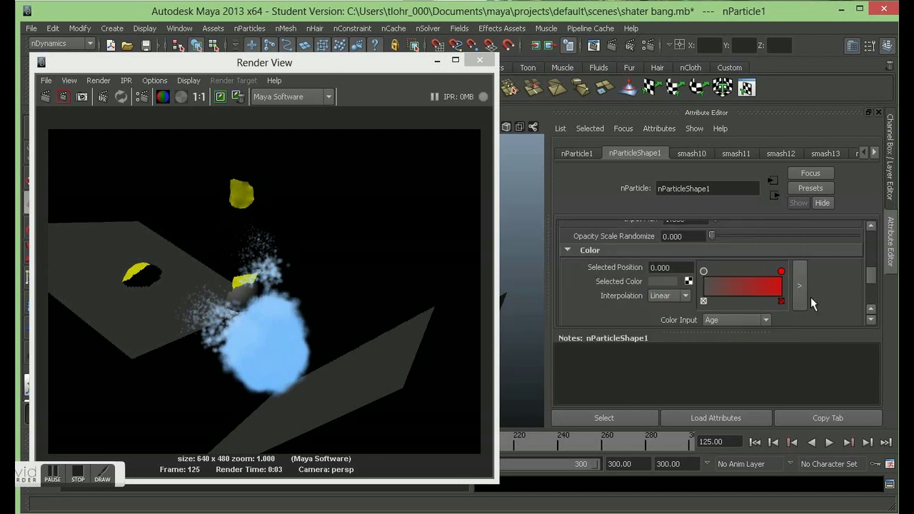
# Rearrange the Color ramp to run from red through yellow at position 0.522 to dark grey, and render the frame
pyautogui.moveTo(705, 280)
pyautogui.mouseDown()
pyautogui.moveTo(743, 284)
pyautogui.moveTo(703, 284)
pyautogui.moveTo(782, 272)
pyautogui.mouseUp()
pyautogui.click(741, 283)
pyautogui.moveTo(742, 301); pyautogui.dragTo(744, 284)
pyautogui.click(663, 281)
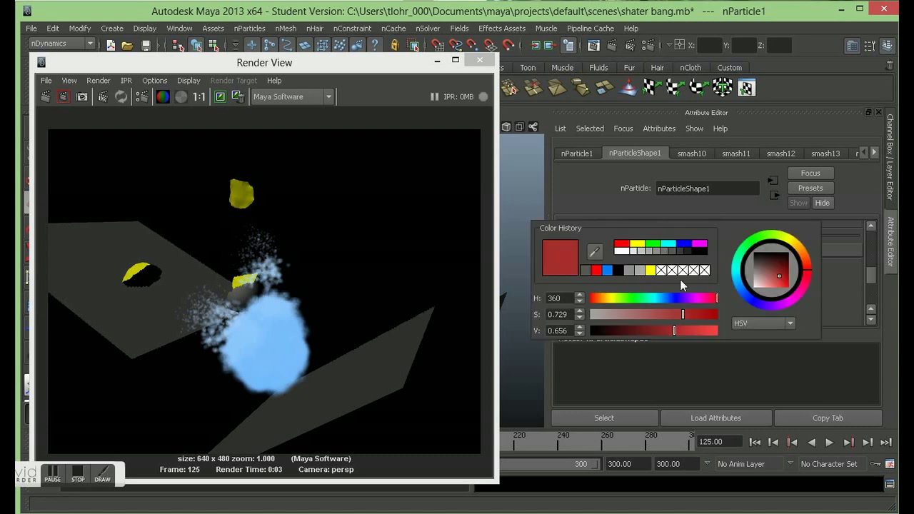
pyautogui.click(613, 296)
pyautogui.moveTo(781, 285); pyautogui.dragTo(796, 300)
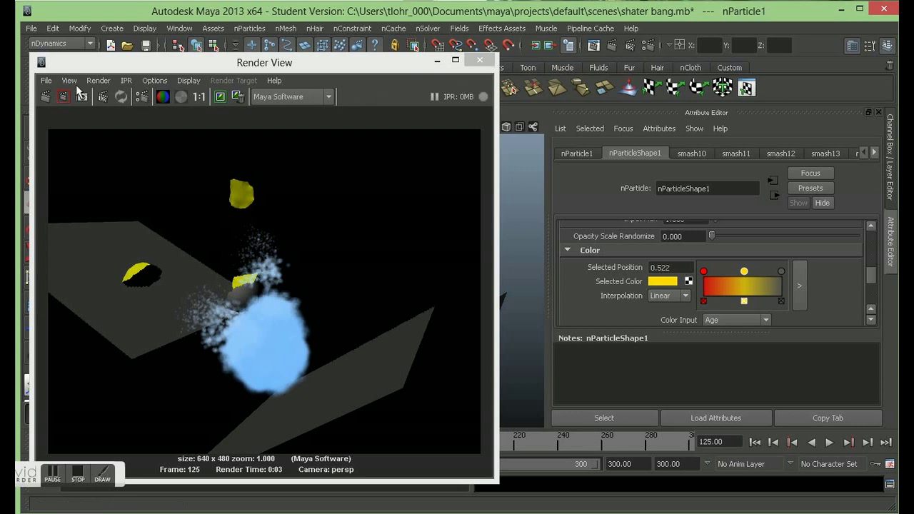
pyautogui.click(45, 96)
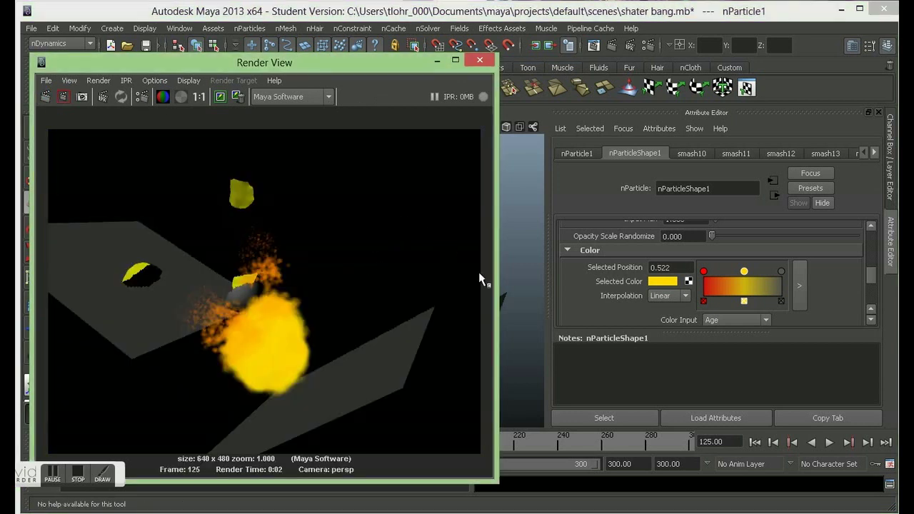
# Shift the Color ramp's red point to 0.148 and the dark grey point to 0.661, rendering the frame after each adjustment
pyautogui.moveTo(703, 271); pyautogui.dragTo(715, 272)
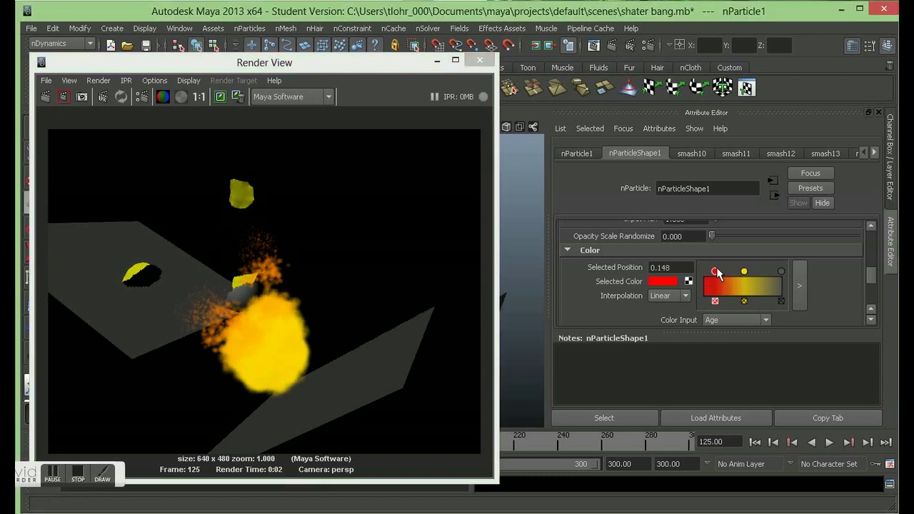
pyautogui.click(44, 96)
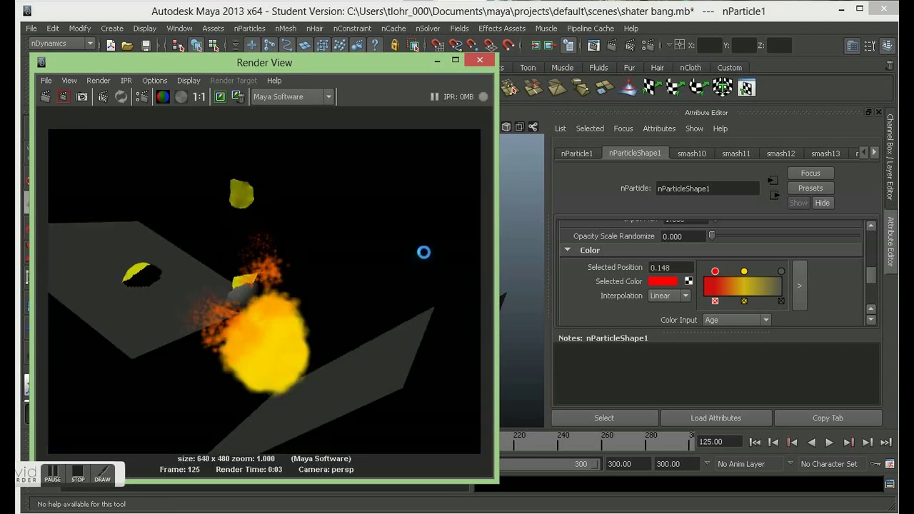
pyautogui.moveTo(744, 271)
pyautogui.mouseDown()
pyautogui.moveTo(767, 269)
pyautogui.moveTo(755, 272)
pyautogui.mouseUp()
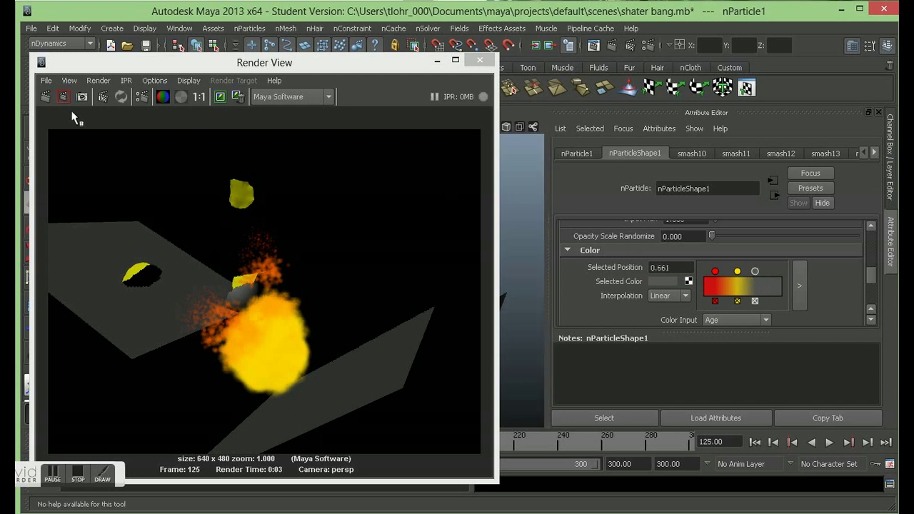
pyautogui.click(45, 96)
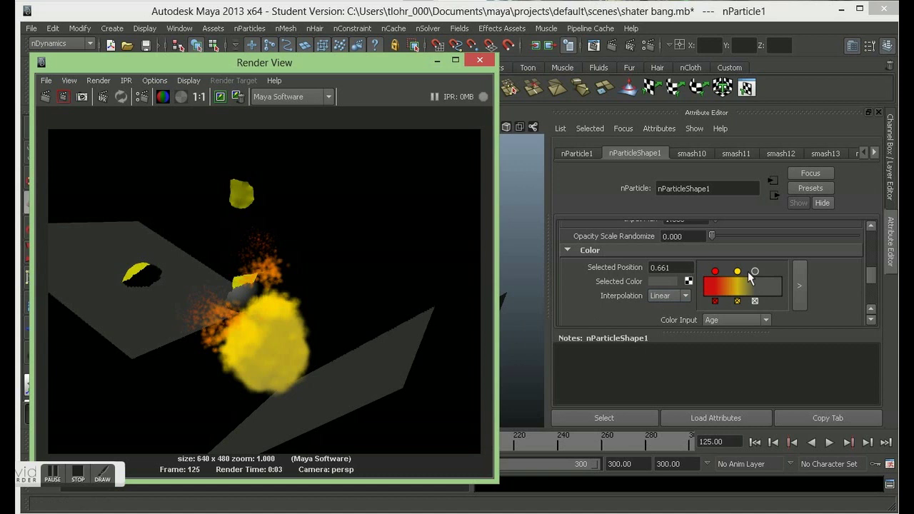
# Reverse the Color ramp order to dark grey at position 0.330, yellow, and red near the end, and render the frame
pyautogui.moveTo(754, 272)
pyautogui.mouseDown()
pyautogui.moveTo(721, 268)
pyautogui.moveTo(690, 281)
pyautogui.moveTo(789, 280)
pyautogui.moveTo(774, 281)
pyautogui.mouseUp()
pyautogui.moveTo(703, 272)
pyautogui.mouseDown()
pyautogui.moveTo(753, 272)
pyautogui.moveTo(729, 273)
pyautogui.mouseUp()
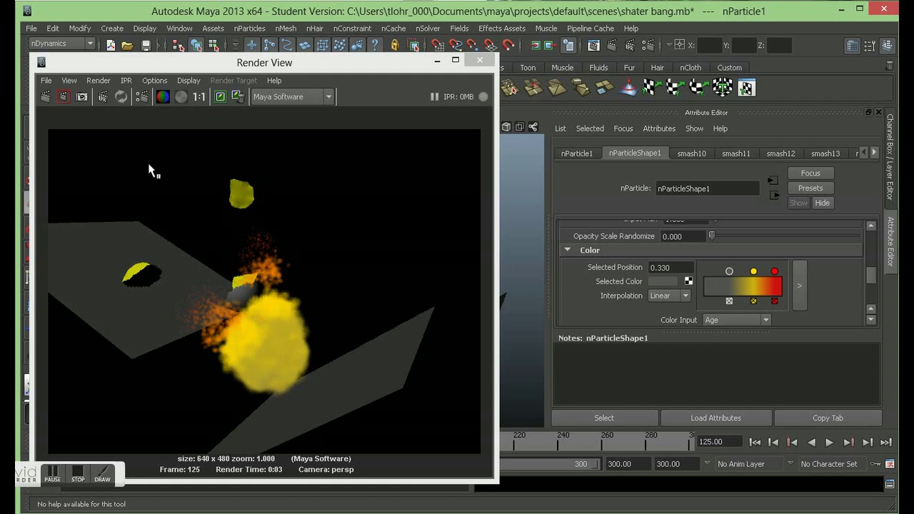
pyautogui.click(45, 96)
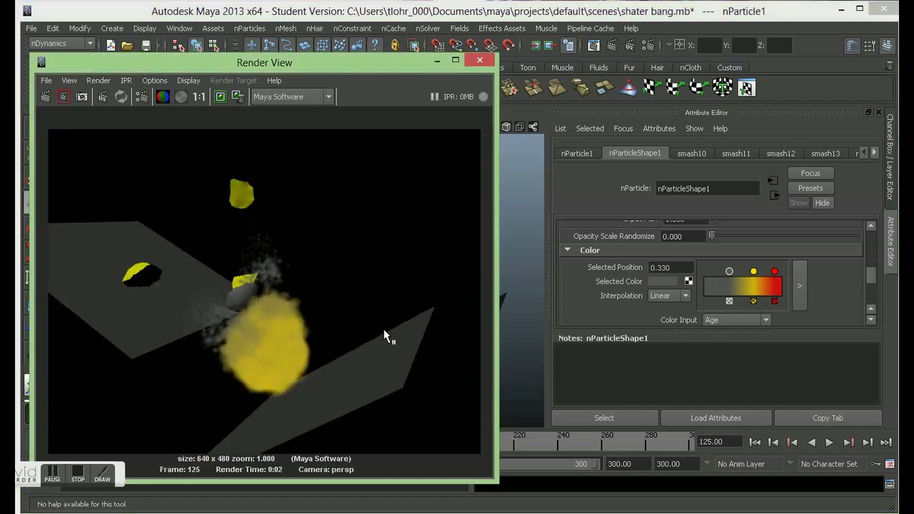
# Move the Color ramp's red point to position 0.809 and set Color Randomize to 0.061
pyautogui.moveTo(774, 276); pyautogui.dragTo(767, 279)
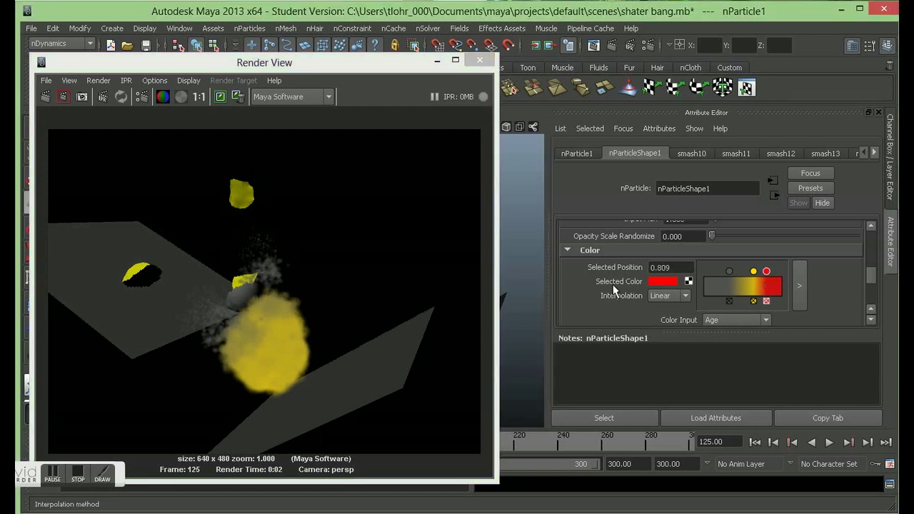
pyautogui.click(437, 61)
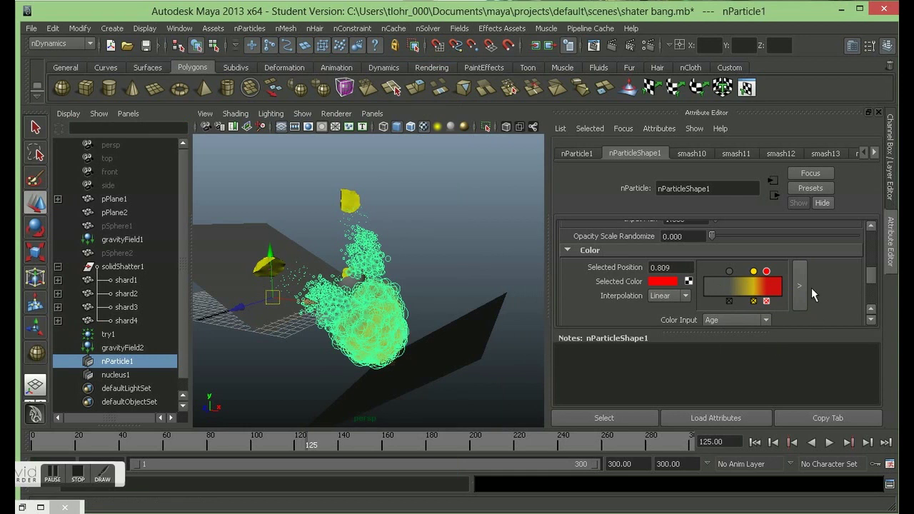
pyautogui.scroll(-3, 811, 288)
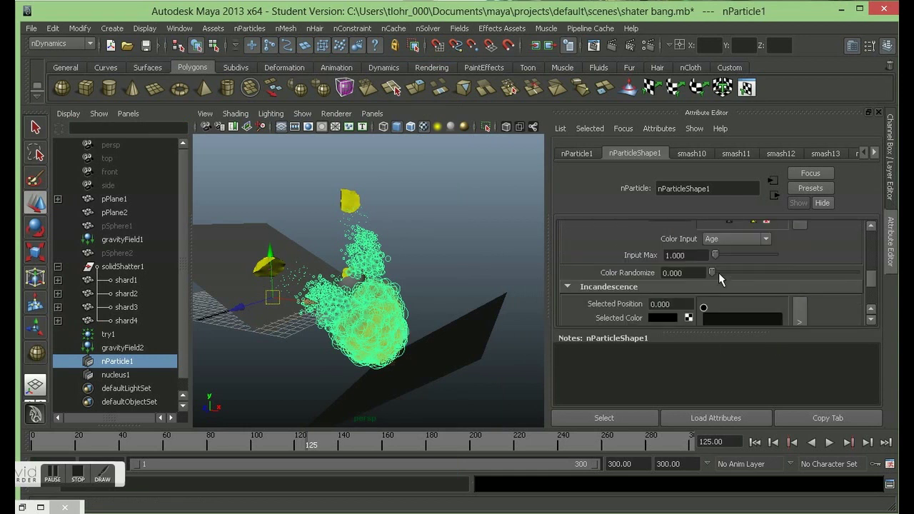
pyautogui.scroll(-1, 642, 314)
pyautogui.scroll(-1, 632, 264)
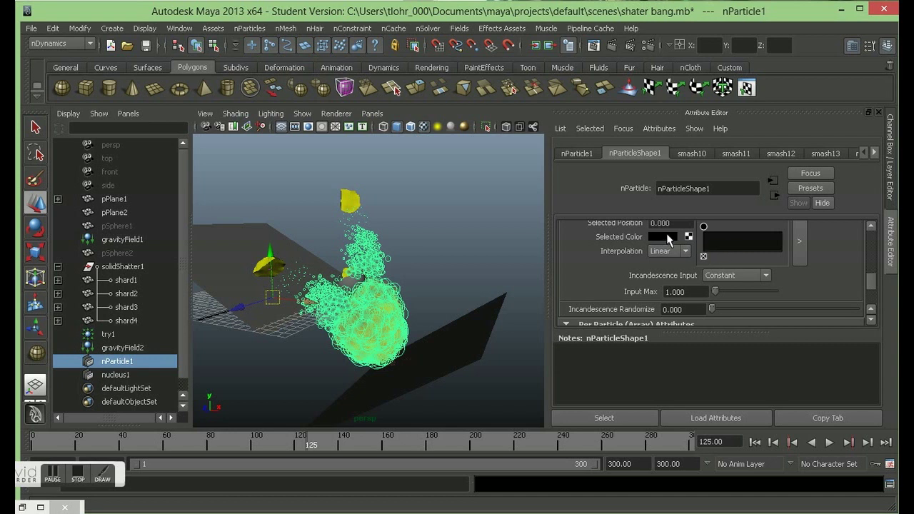
# Add a black point at position 1.000 of the Incandescence ramp and make the point at position 0.000 mid-grey
pyautogui.click(778, 247)
pyautogui.moveTo(779, 251); pyautogui.dragTo(783, 260)
pyautogui.scroll(1, 711, 257)
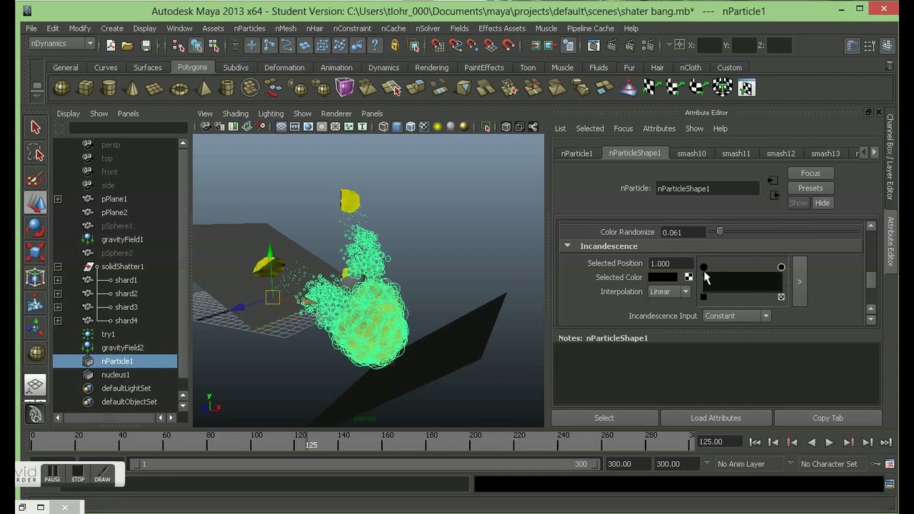
pyautogui.click(704, 268)
pyautogui.click(663, 279)
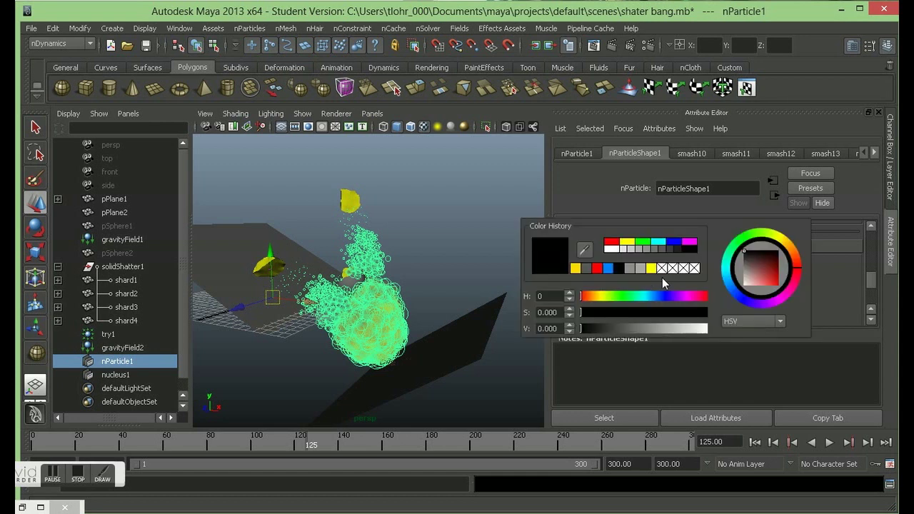
pyautogui.click(645, 249)
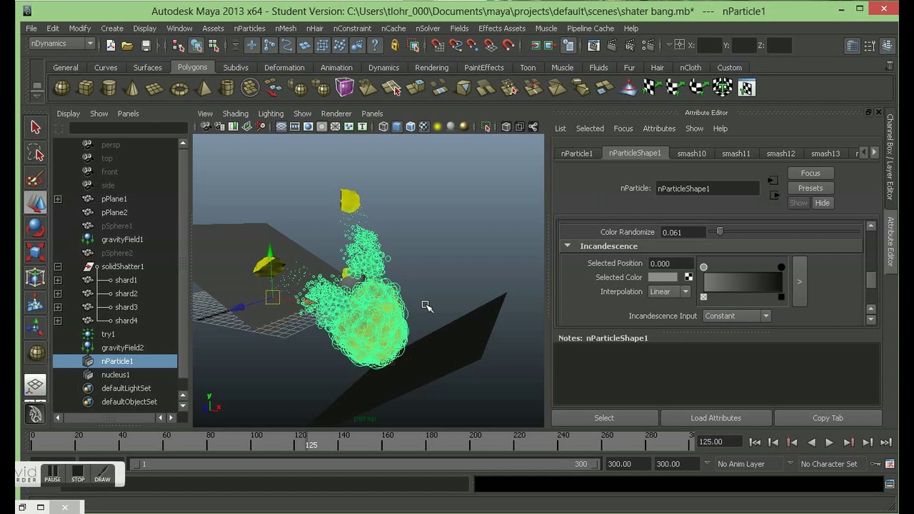
# Rearrange the Incandescence ramp with black at position 0.296 and grey at the end, and set Incandescence Input to Age
pyautogui.click(770, 278)
pyautogui.moveTo(770, 278); pyautogui.dragTo(726, 268)
pyautogui.click(757, 296)
pyautogui.click(748, 312)
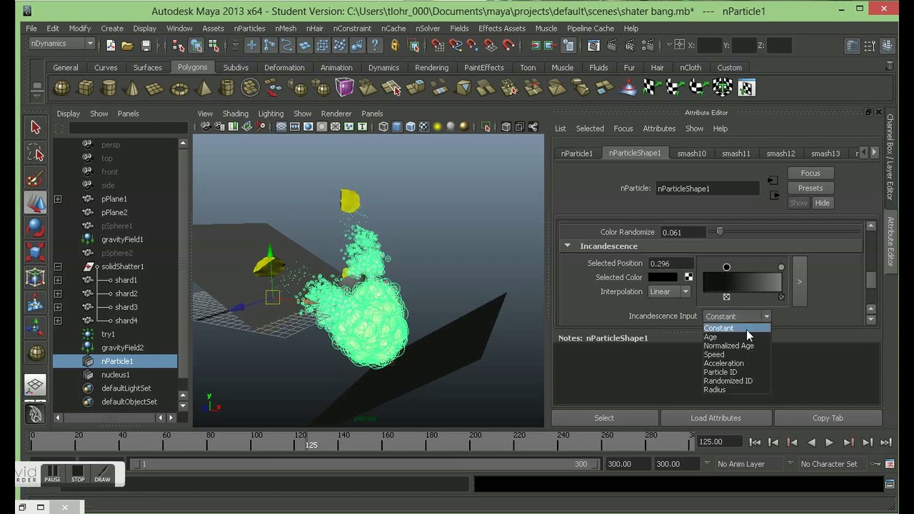
pyautogui.click(752, 338)
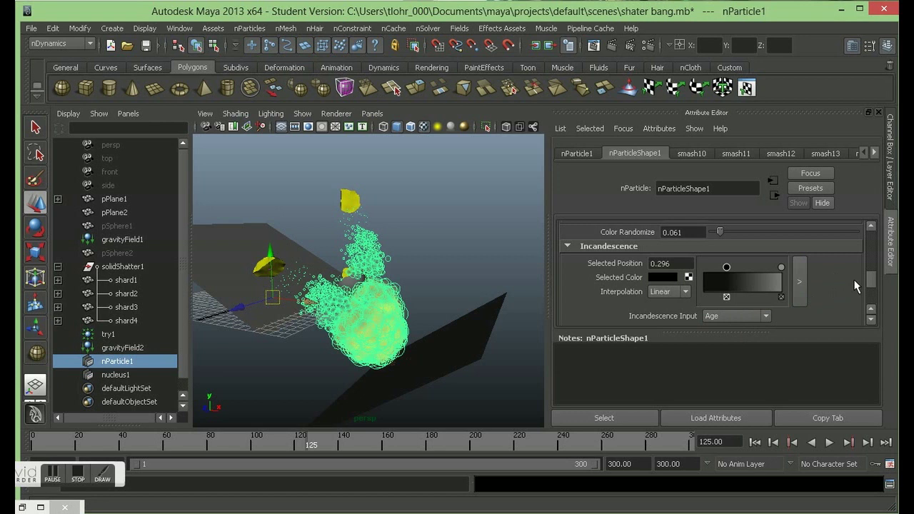
# Render frame 125 to check the incandescence on the particle cloud
pyautogui.click(870, 320)
pyautogui.click(871, 320)
pyautogui.click(871, 320)
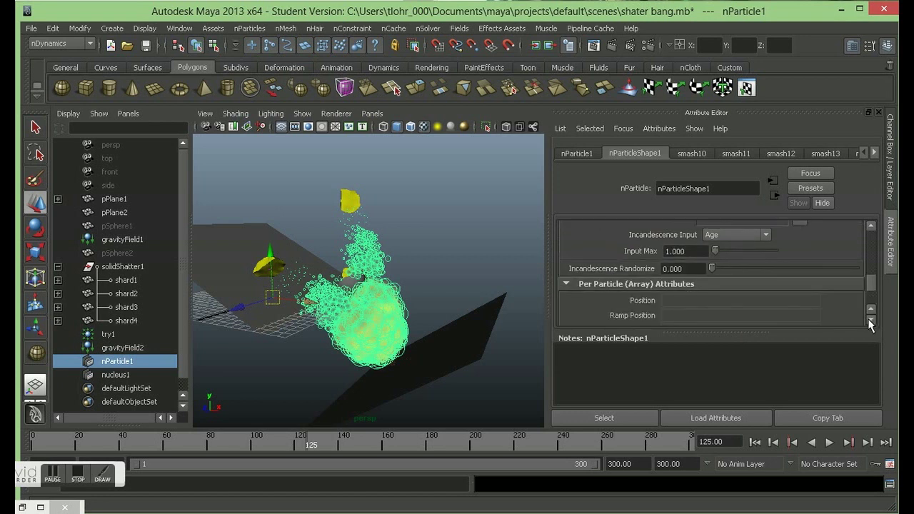
pyautogui.click(871, 320)
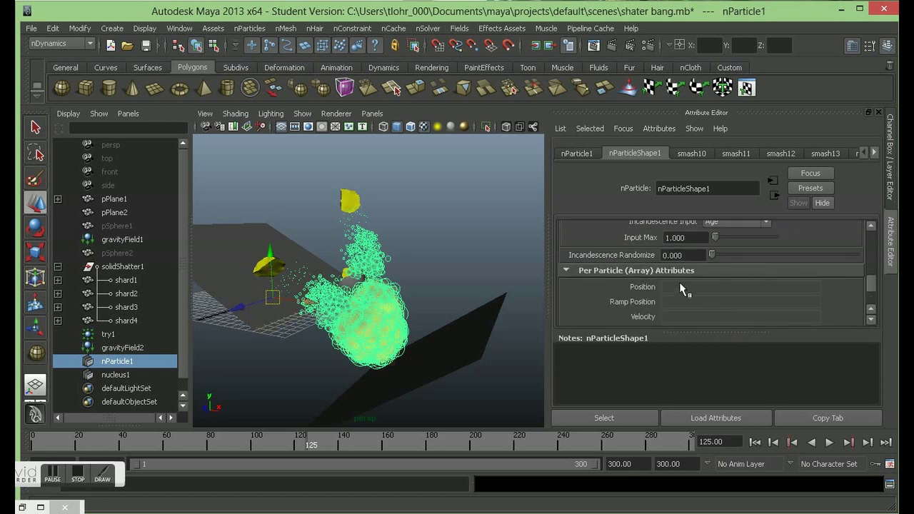
pyautogui.click(607, 46)
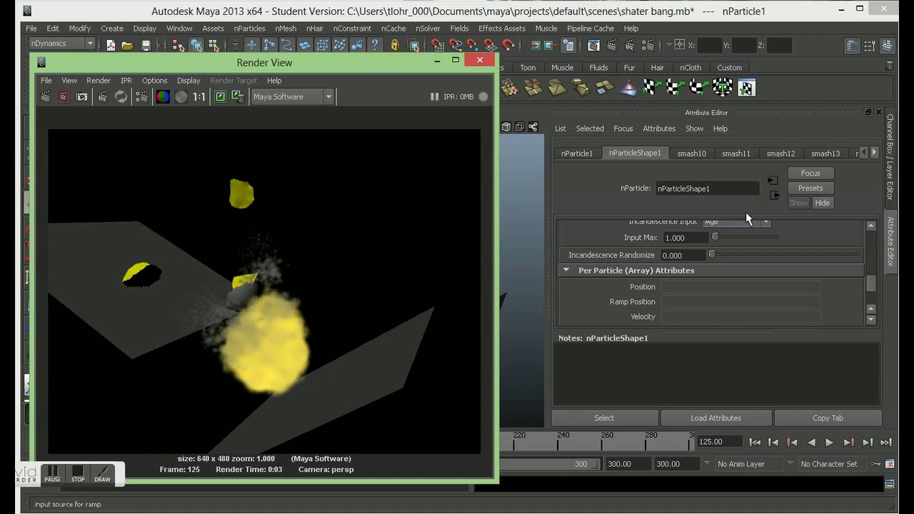
# Recolour the Incandescence ramp's grey end point yellow and move it to position 0.722
pyautogui.moveTo(873, 287); pyautogui.dragTo(875, 283)
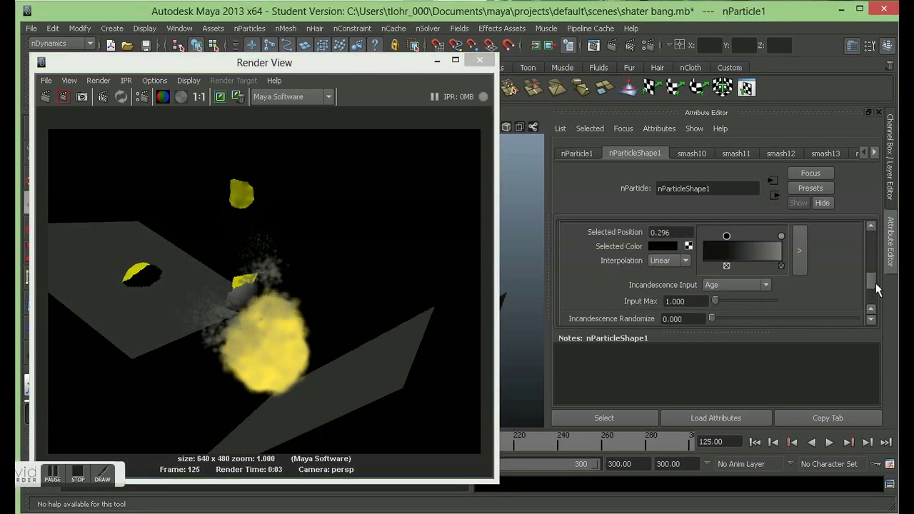
pyautogui.click(781, 238)
pyautogui.click(664, 246)
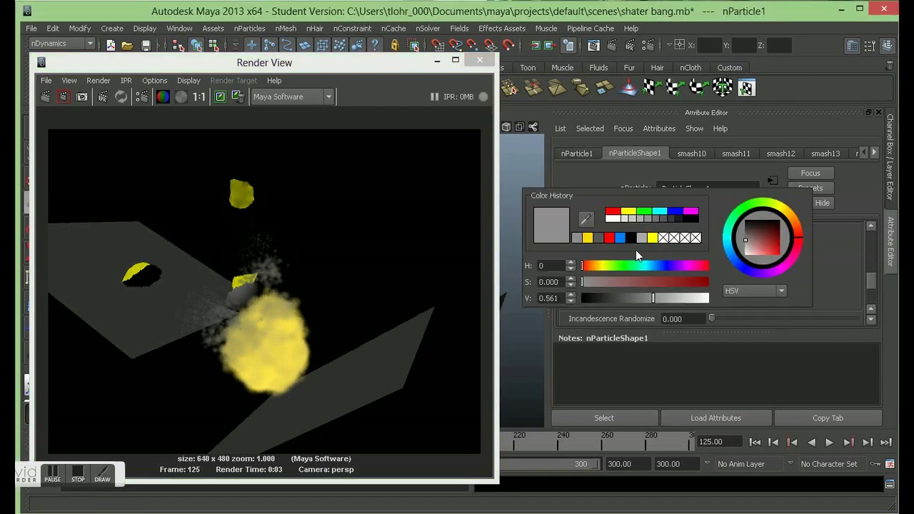
pyautogui.click(653, 240)
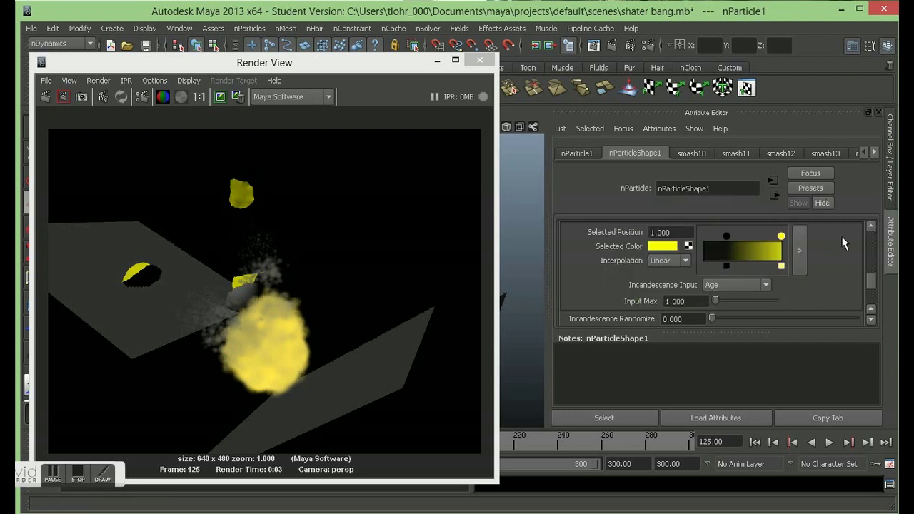
pyautogui.moveTo(781, 237); pyautogui.dragTo(760, 239)
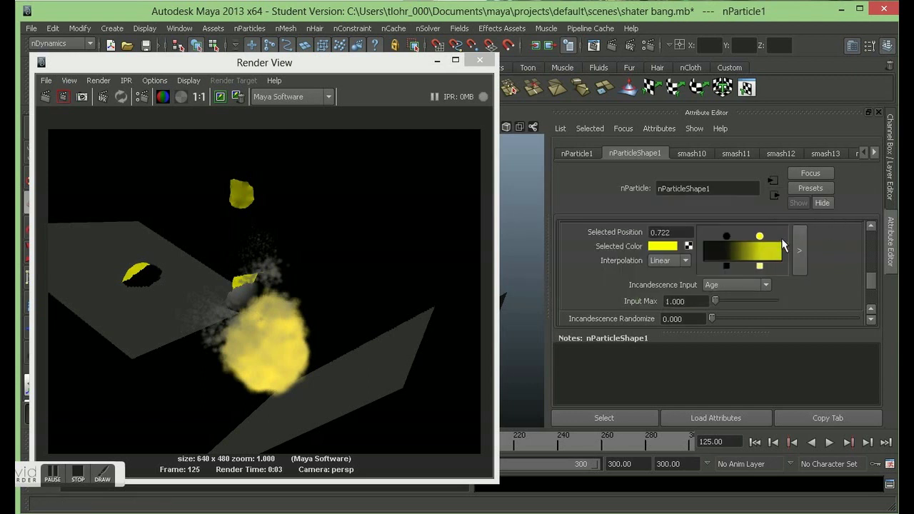
# Add a red point at position 0.983 of the Incandescence ramp and render the frame
pyautogui.click(781, 246)
pyautogui.click(666, 246)
pyautogui.click(631, 239)
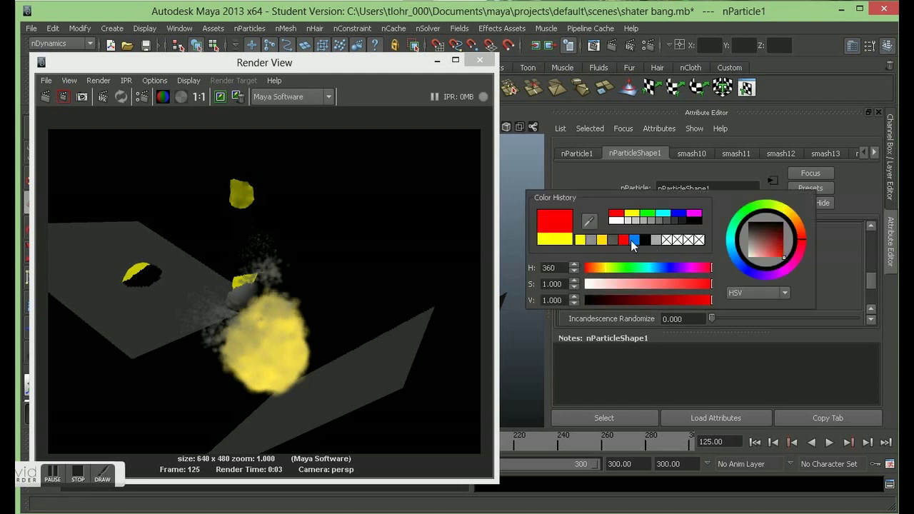
pyautogui.click(46, 98)
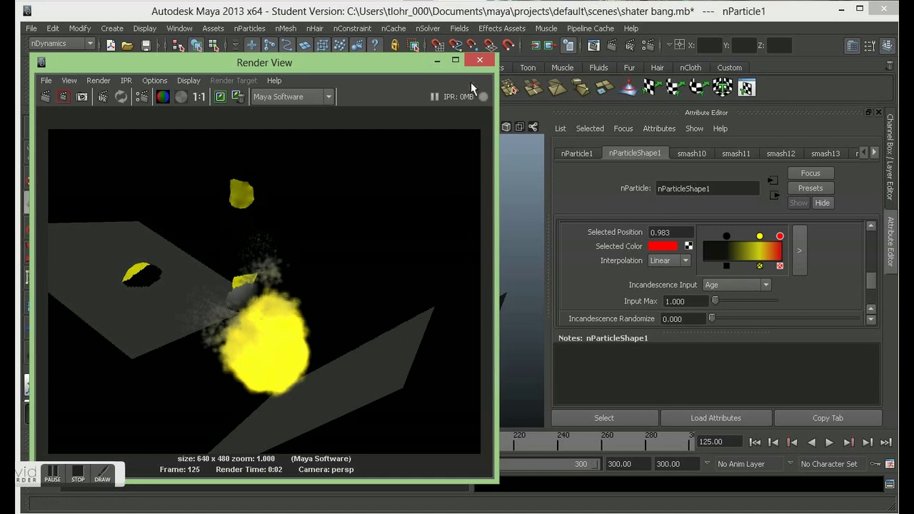
# Play the shatter simulation from the start, stop it at frame 132 and render that frame
pyautogui.click(435, 63)
pyautogui.hotkey('alt', 'shift', 'v')
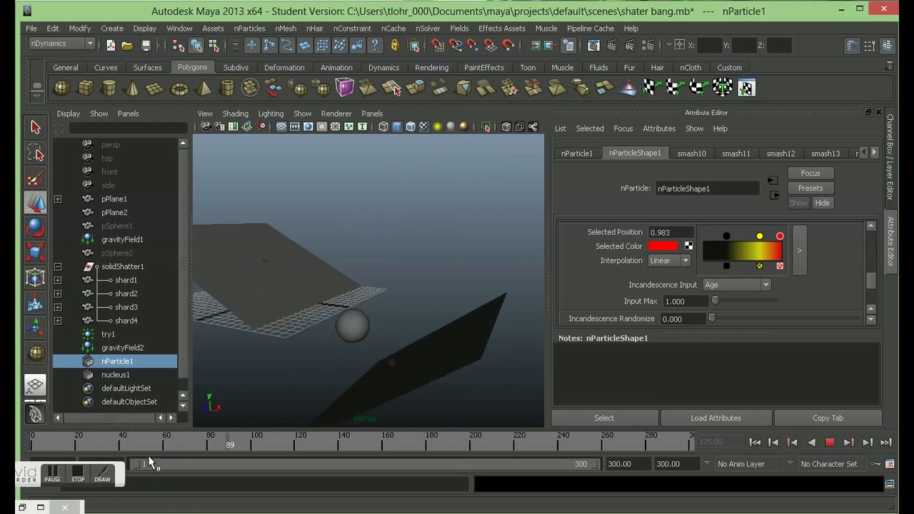
pyautogui.click(826, 443)
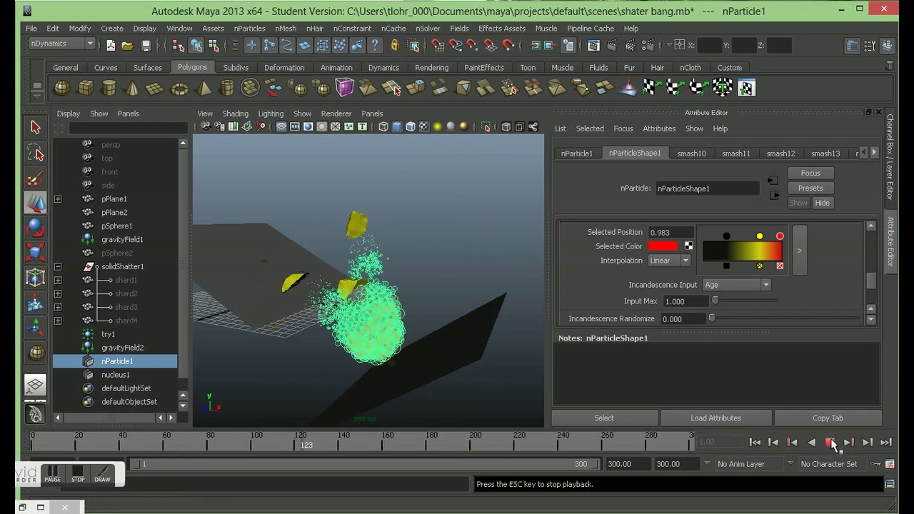
pyautogui.click(830, 443)
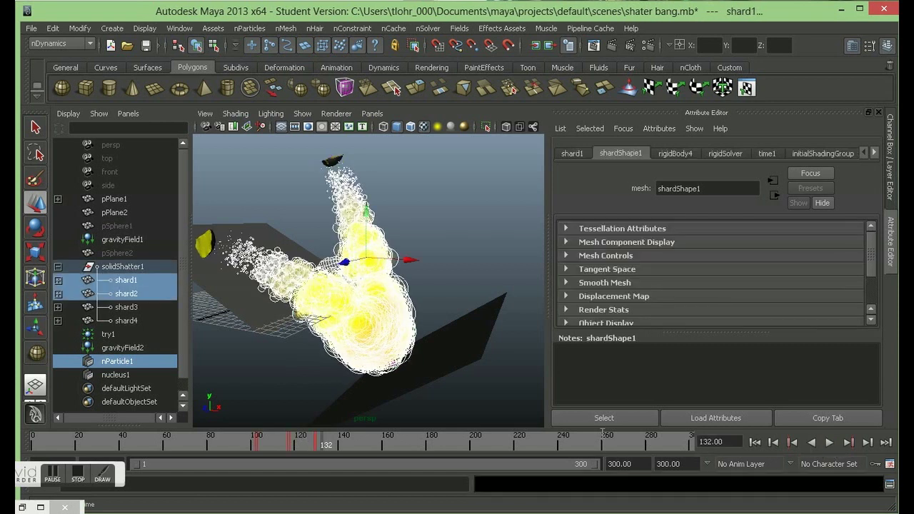
pyautogui.click(535, 45)
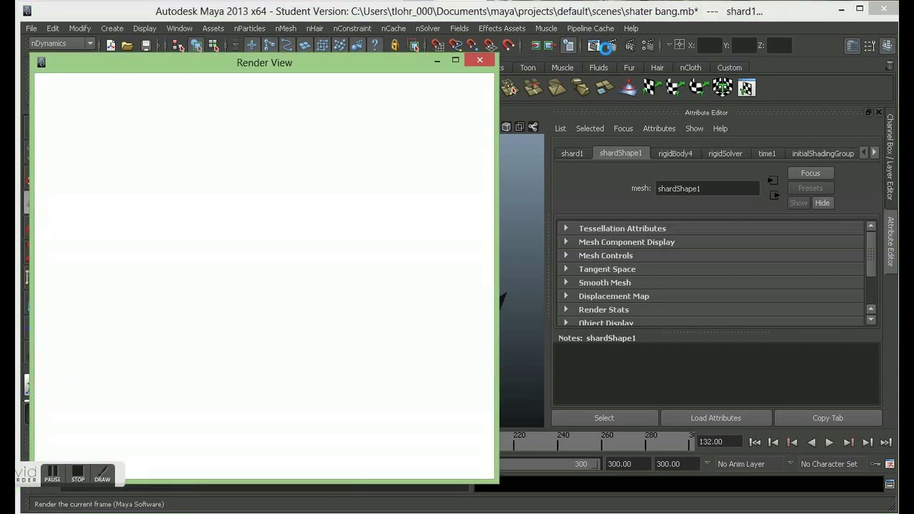